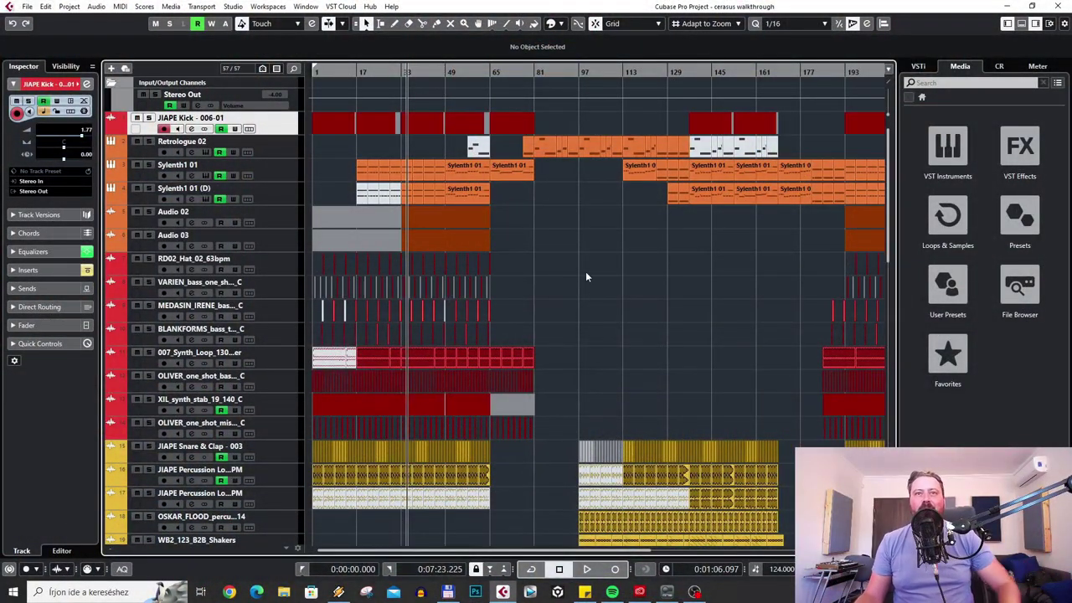
Solo the JIAPE Kick track and start playback to audition it.
scroll(586, 272, "down", 5)
scroll(555, 297, "down", 5)
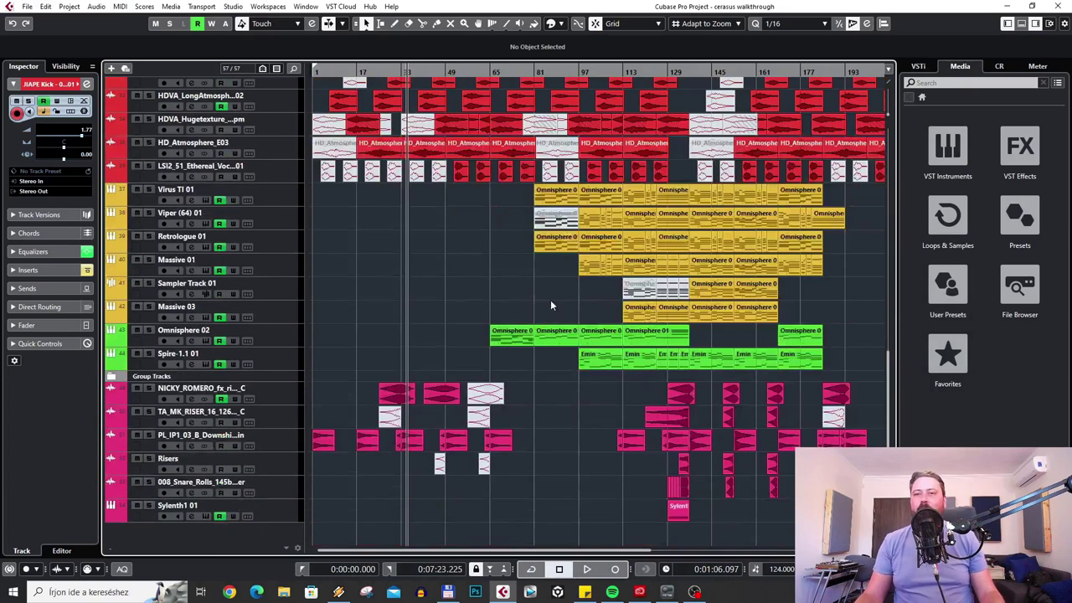
scroll(552, 306, "up", 10)
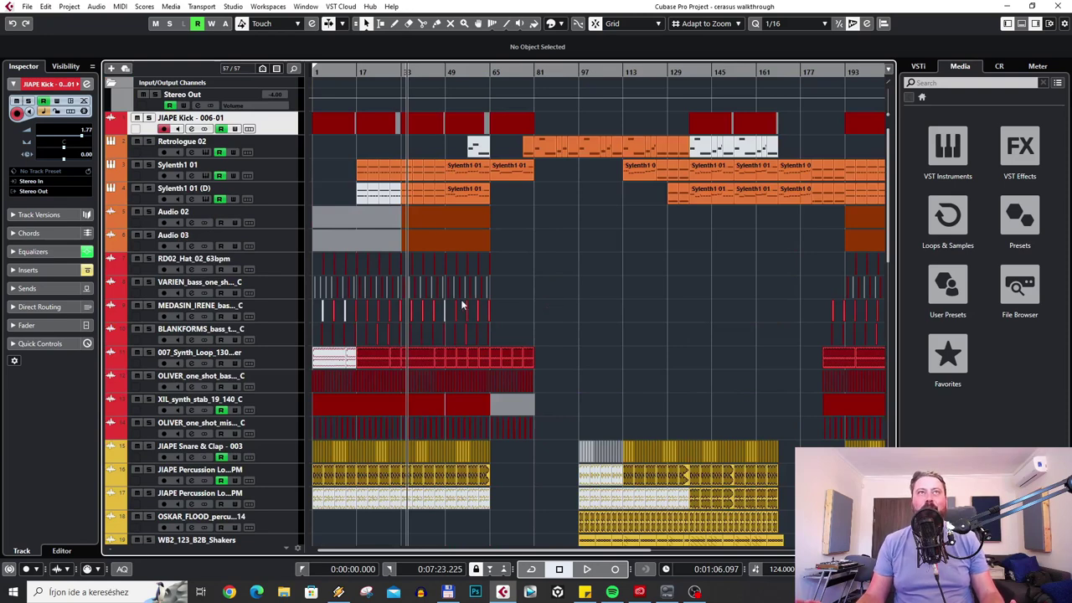
scroll(592, 294, "down", 5)
scroll(624, 366, "up", 5)
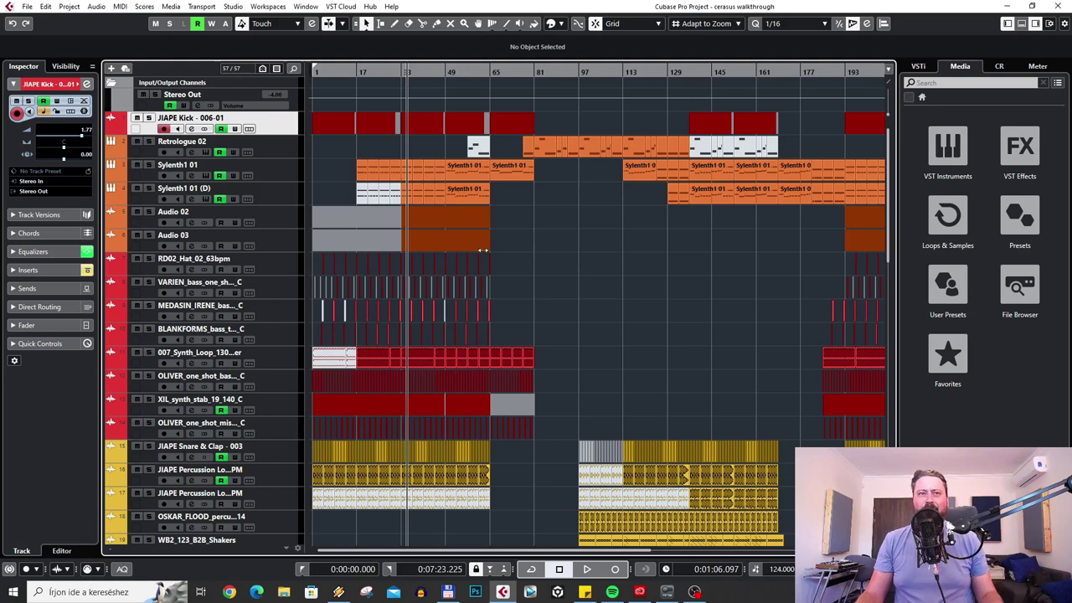
left_click(149, 118)
key("space")
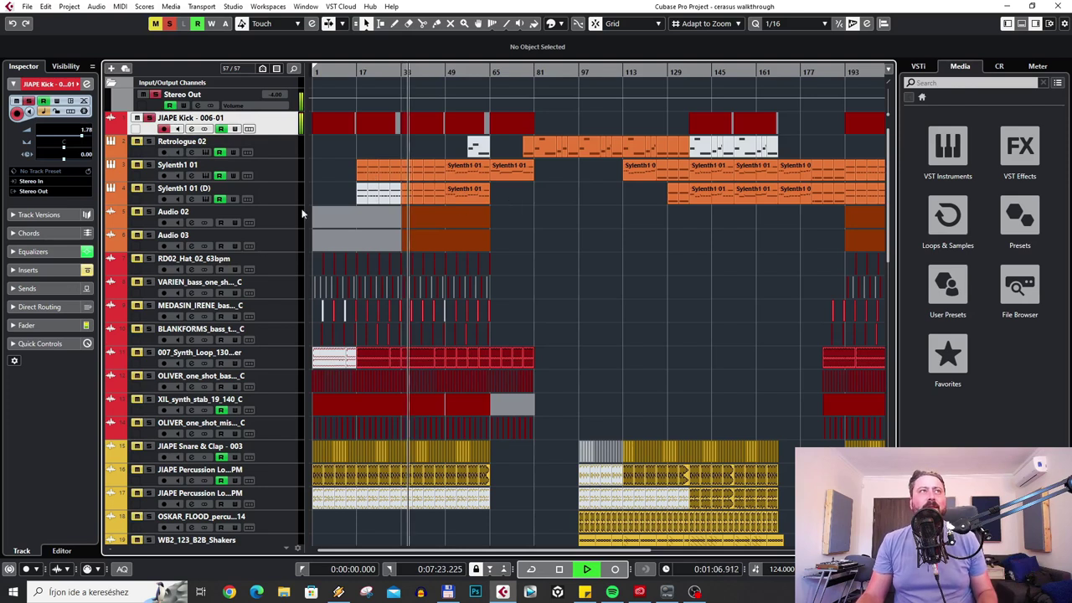
Solo Sylenth1 01, view its BS Moog Bass patch in the Sylenth1 panel, then clear all solos.
left_click(150, 166)
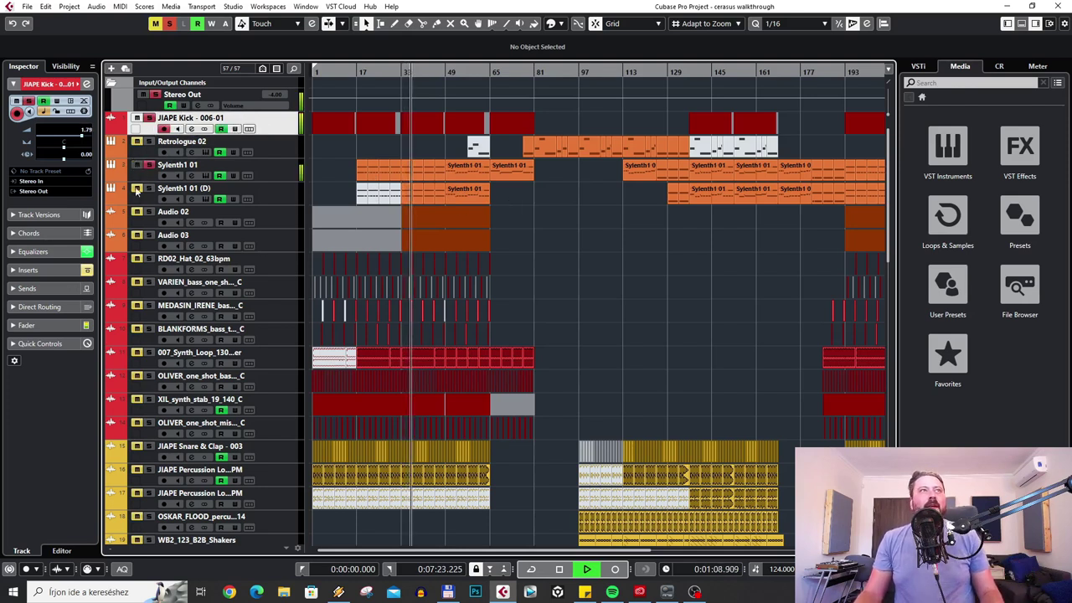
left_click(144, 201)
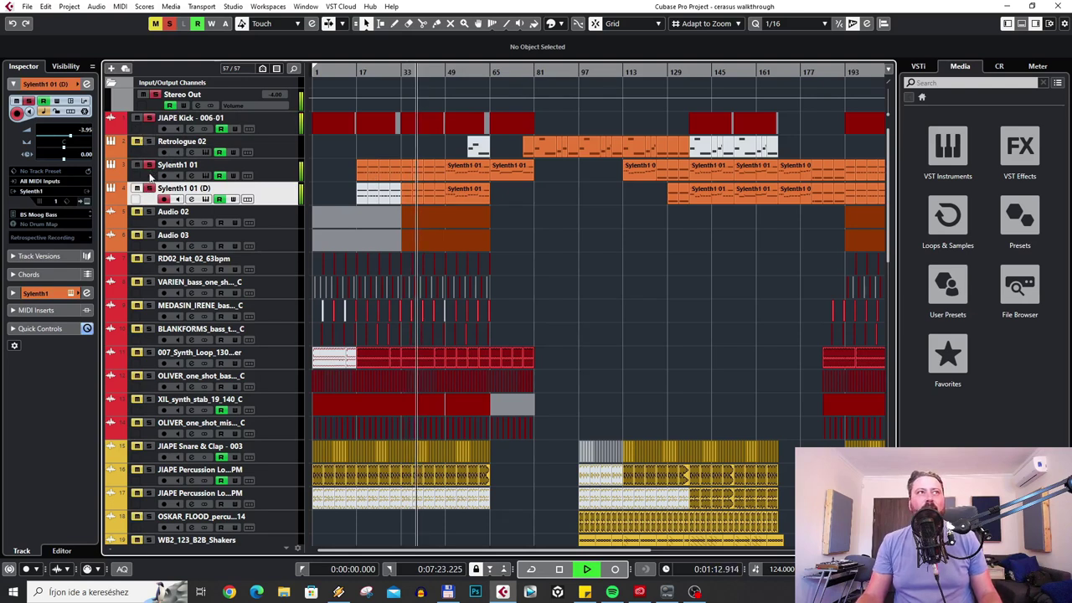
left_click(151, 177)
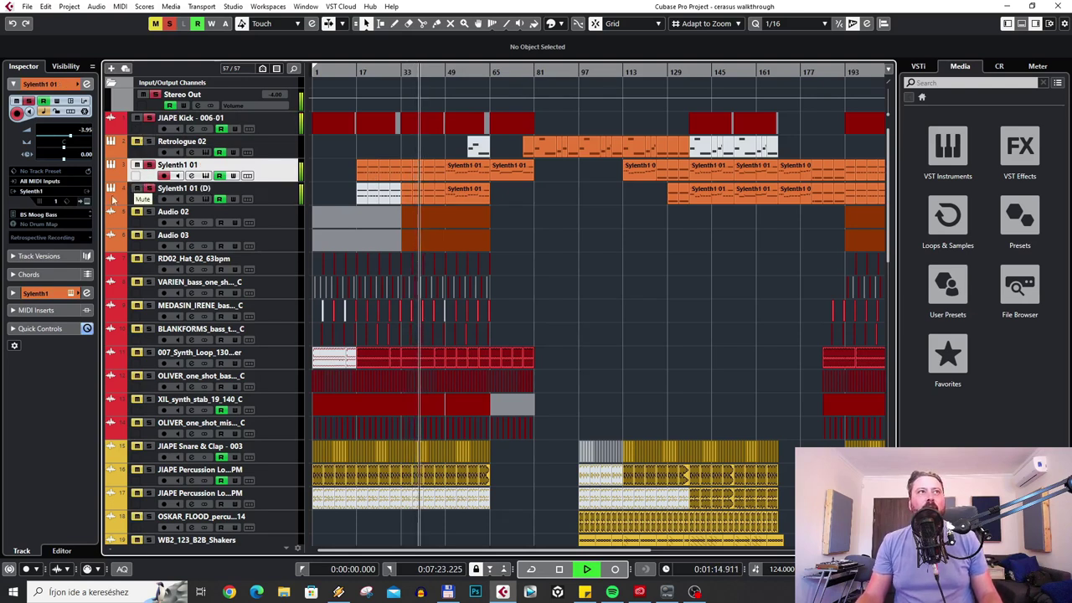
left_click(78, 203)
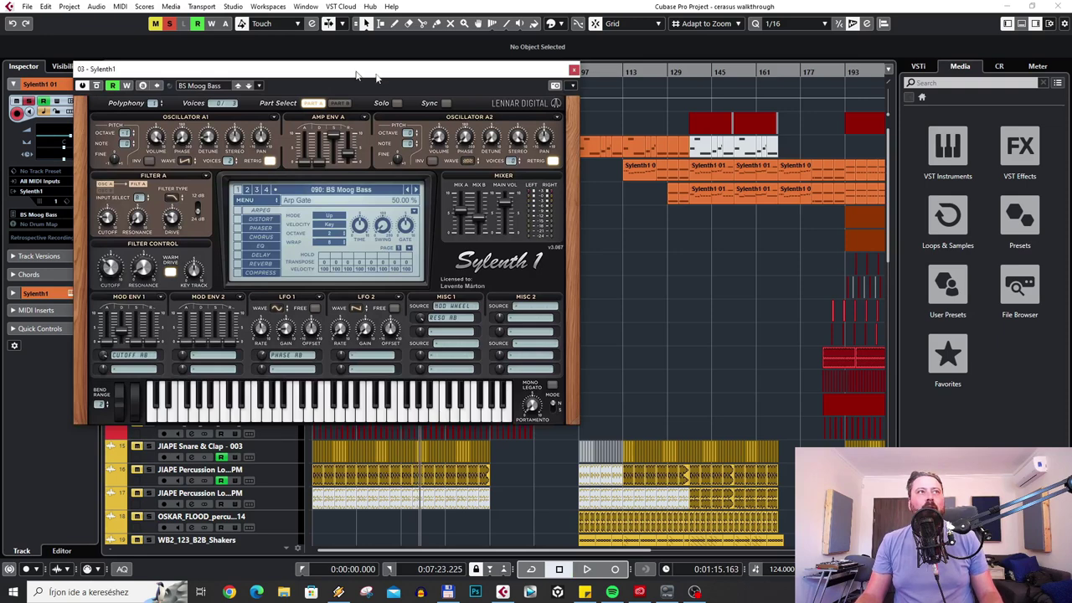
left_click_drag(377, 77, 838, 81)
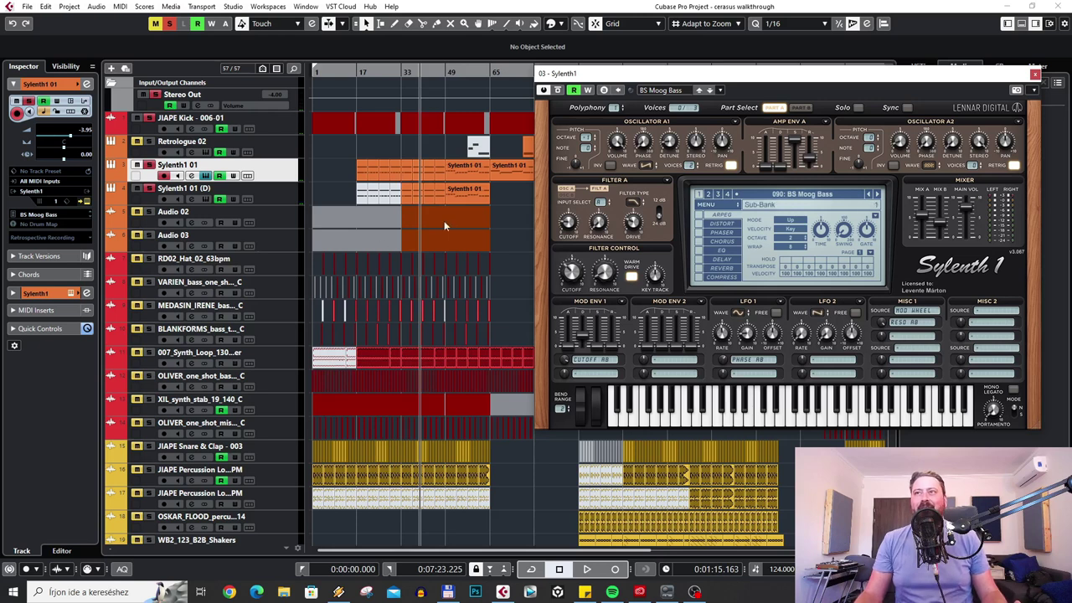
left_click(86, 203)
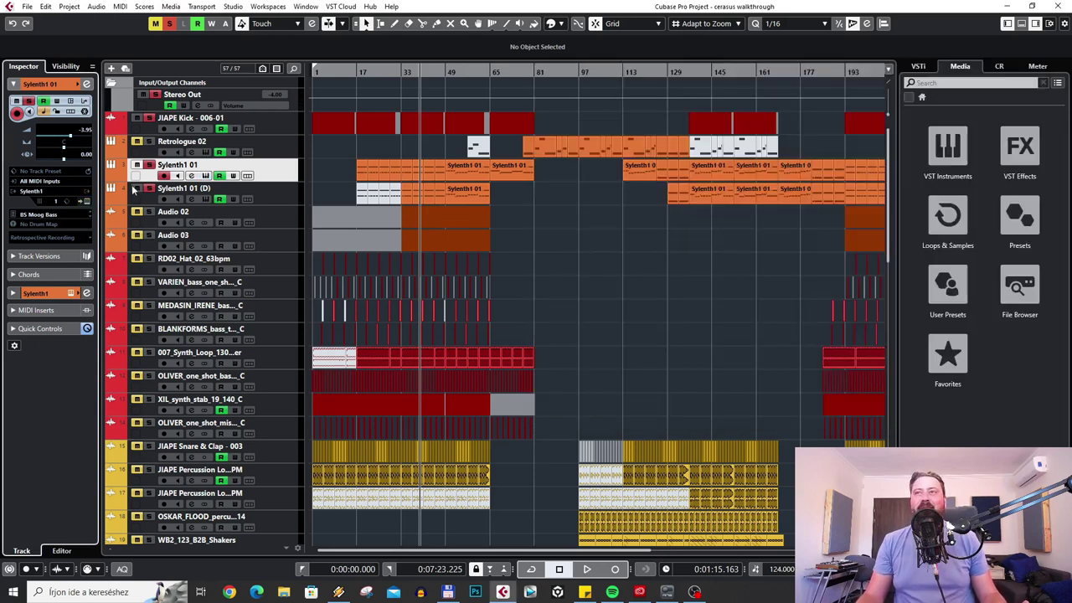
left_click(169, 24)
Show all used automation lanes, then solo and play Sylenth1 01 with its Channel Settings EQ open.
right_click(276, 175)
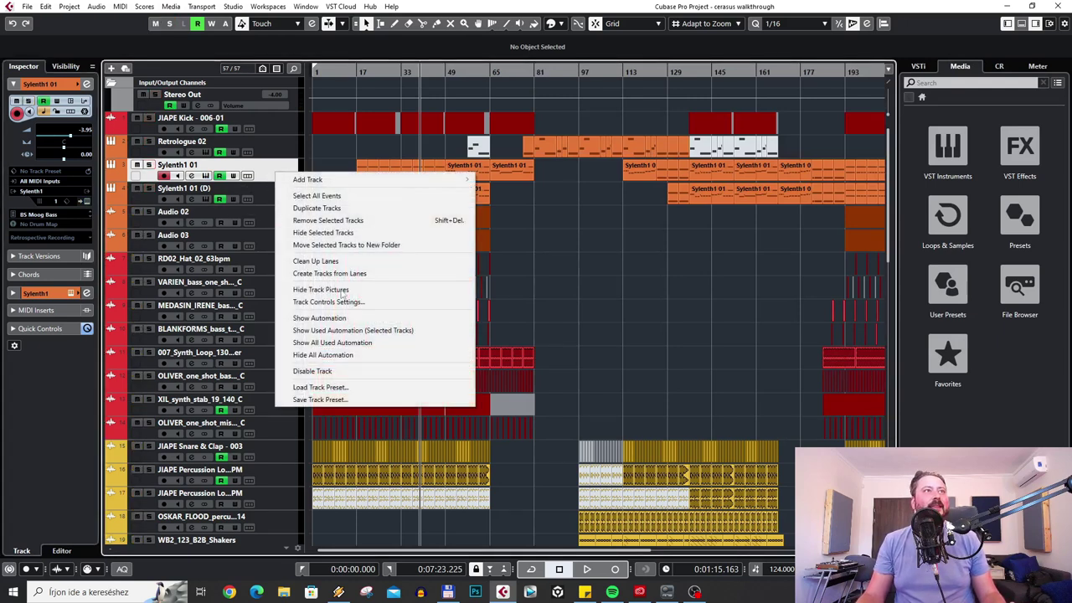
left_click(395, 344)
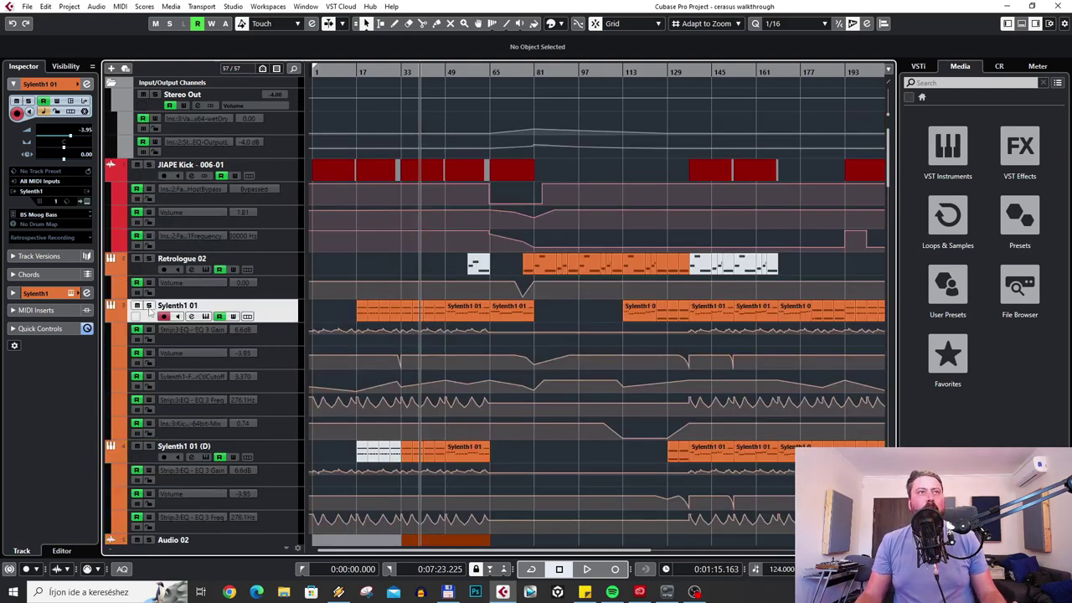
left_click(148, 306)
key("space")
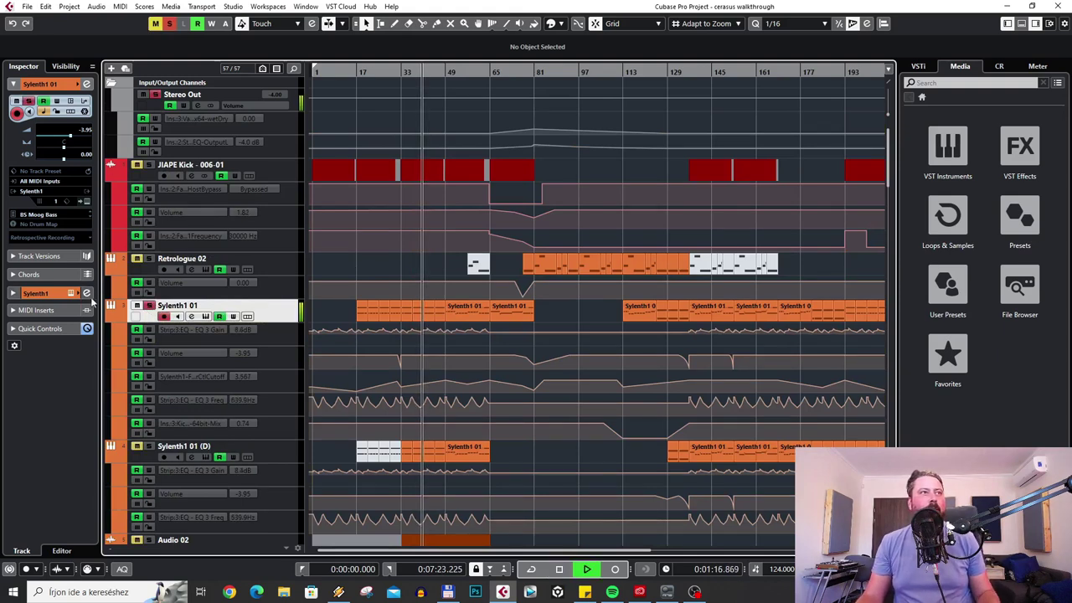
left_click(88, 293)
left_click_drag(510, 108, 838, 80)
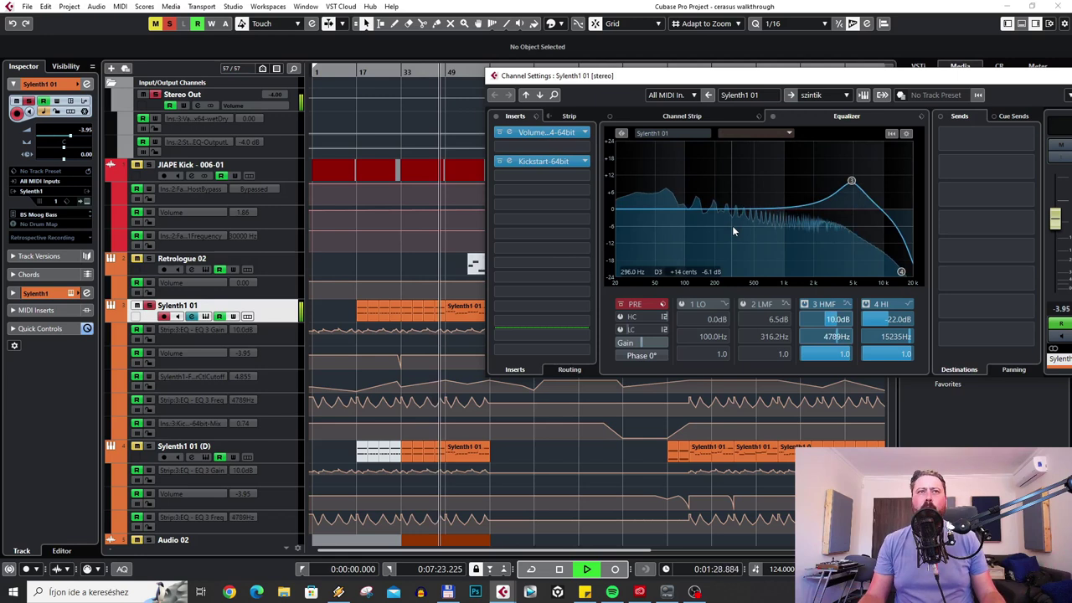
Raise Sylenth1 01's EQ band 3 to about 9.6 dB near 5441 Hz and close Channel Settings.
left_click_drag(884, 174, 854, 186)
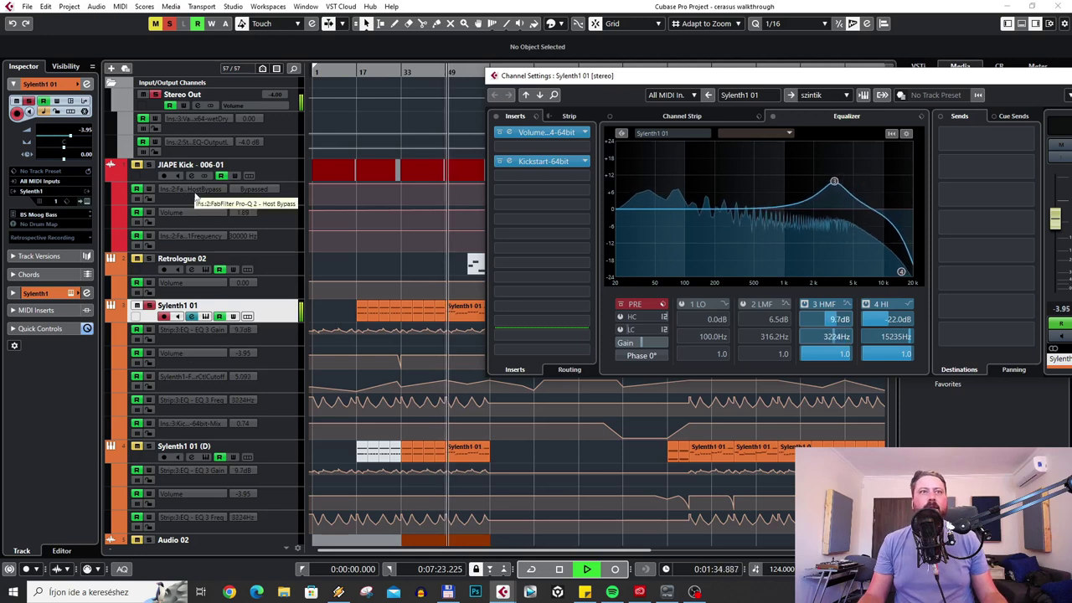
key("Escape")
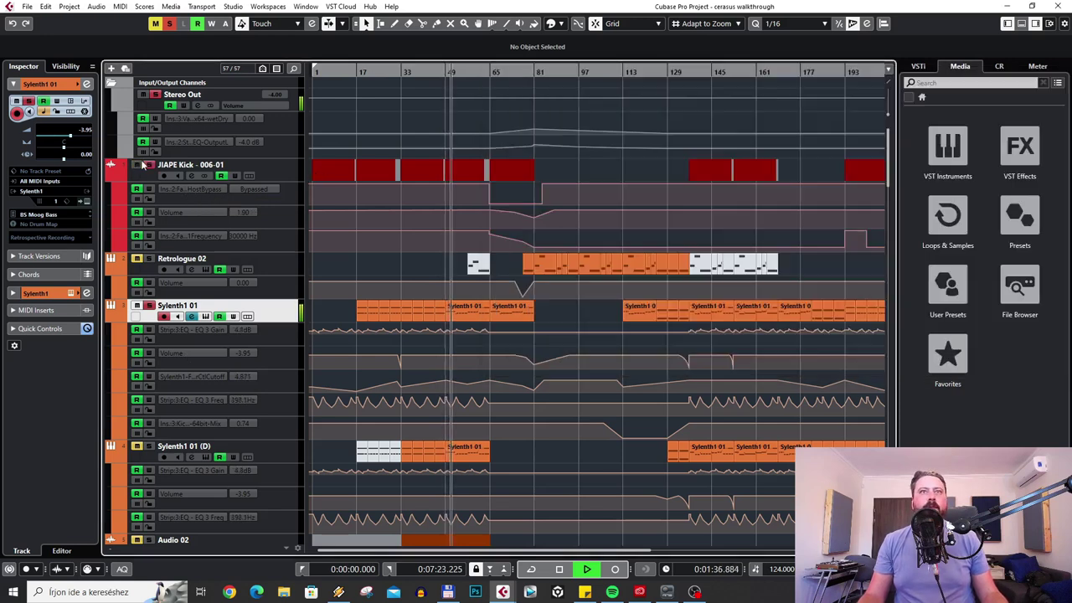
Unmute Sylenth1 01 (D), stop playback, clear all solos, and open its Sylenth1 BS Moog Bass instrument.
left_click(136, 446)
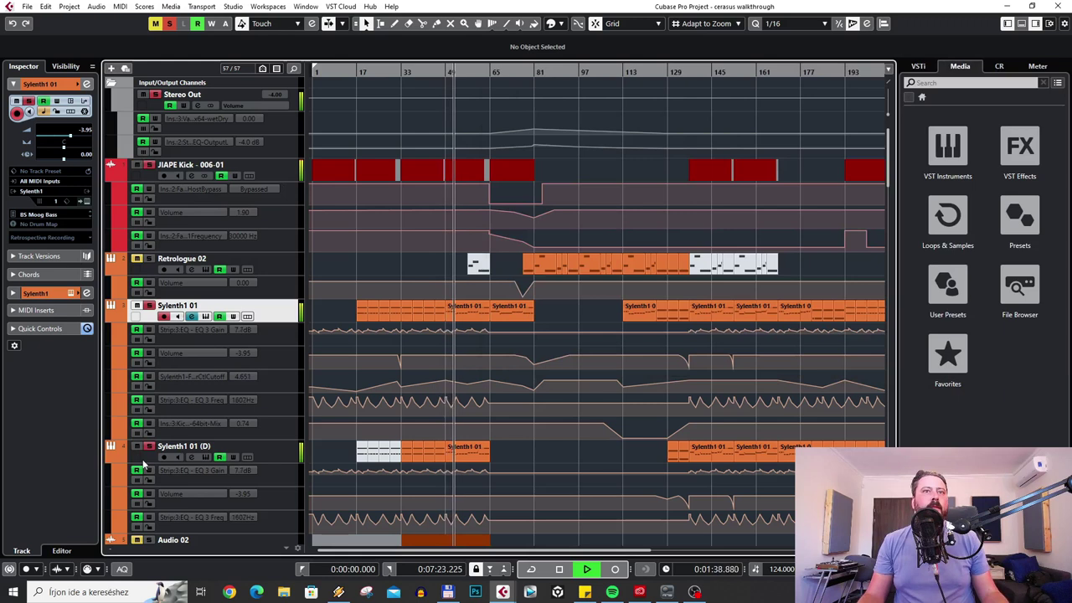
key("space")
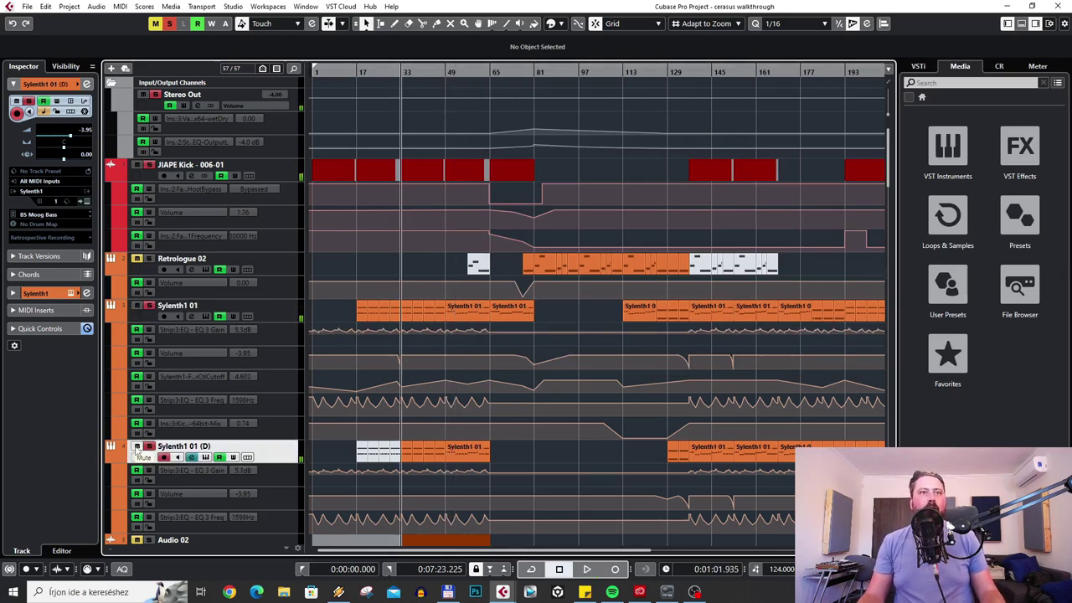
left_click(280, 312)
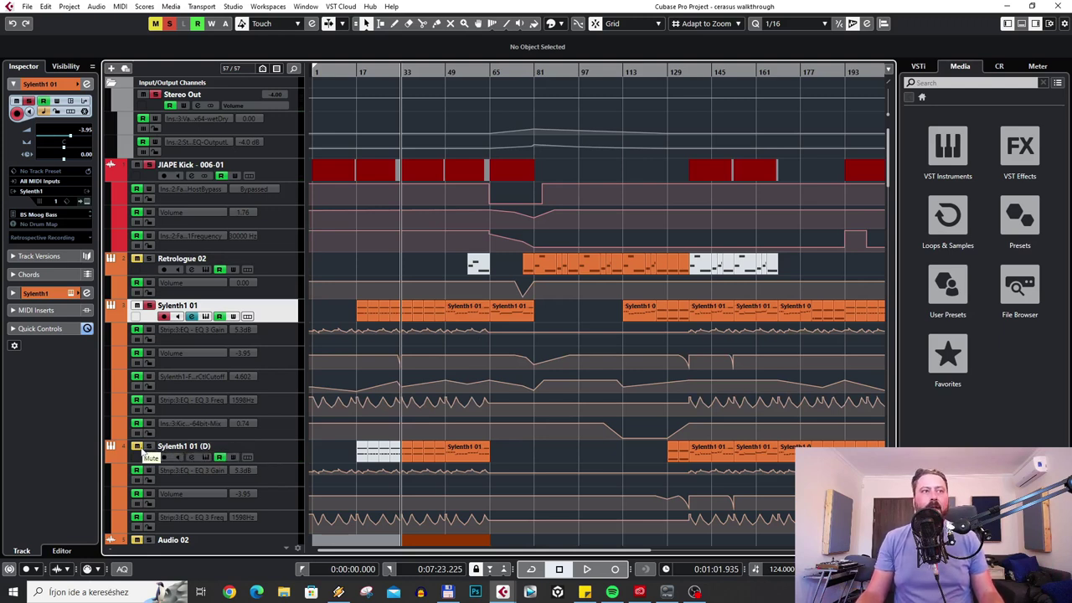
left_click(171, 24)
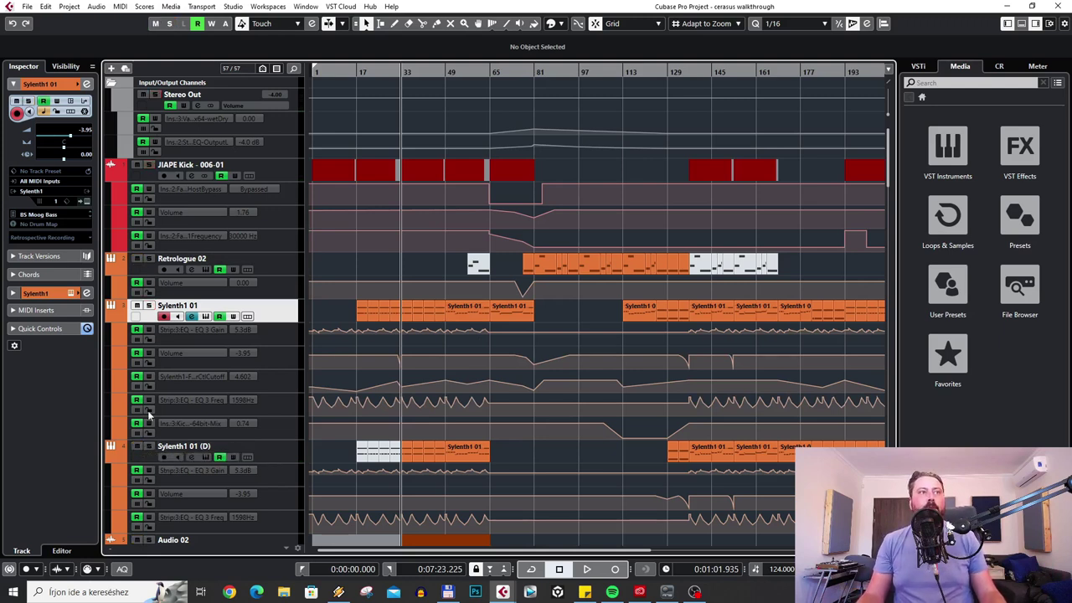
left_click(154, 459)
left_click(84, 202)
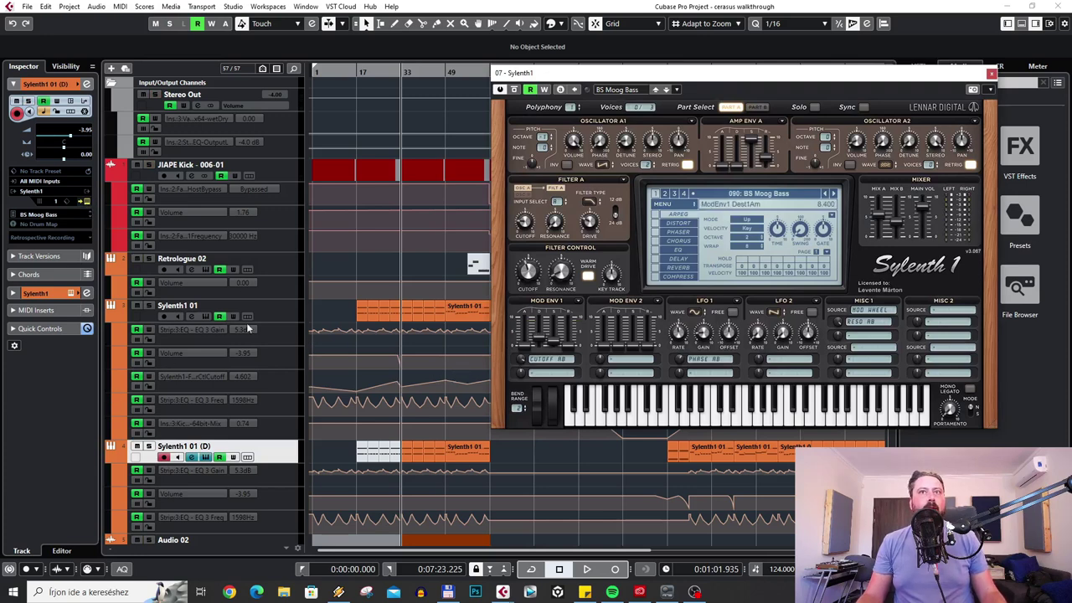
left_click(293, 318)
left_click(83, 201)
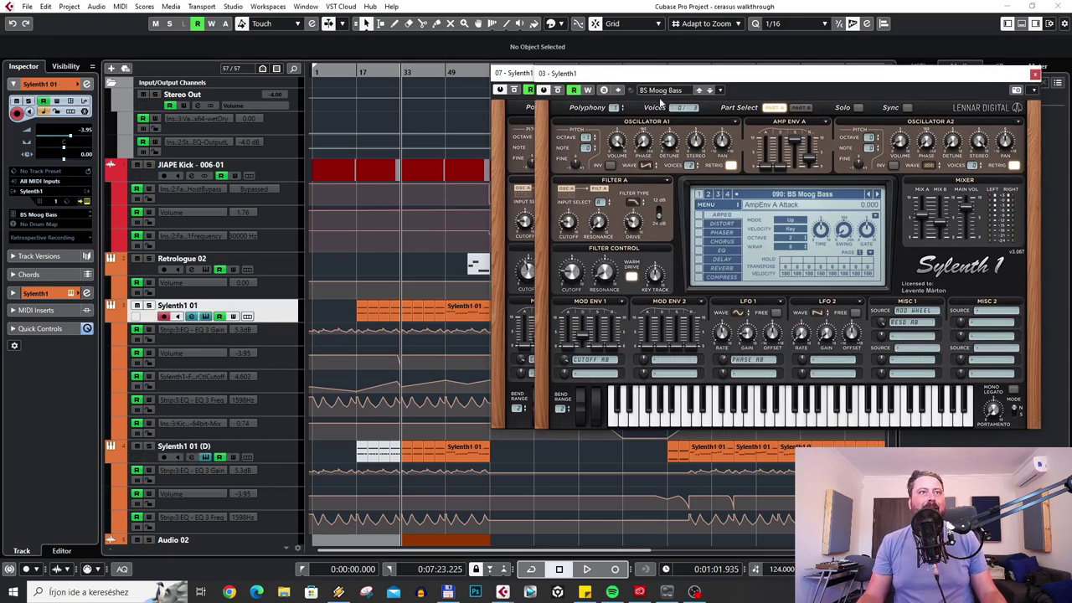
left_click_drag(659, 80, 196, 76)
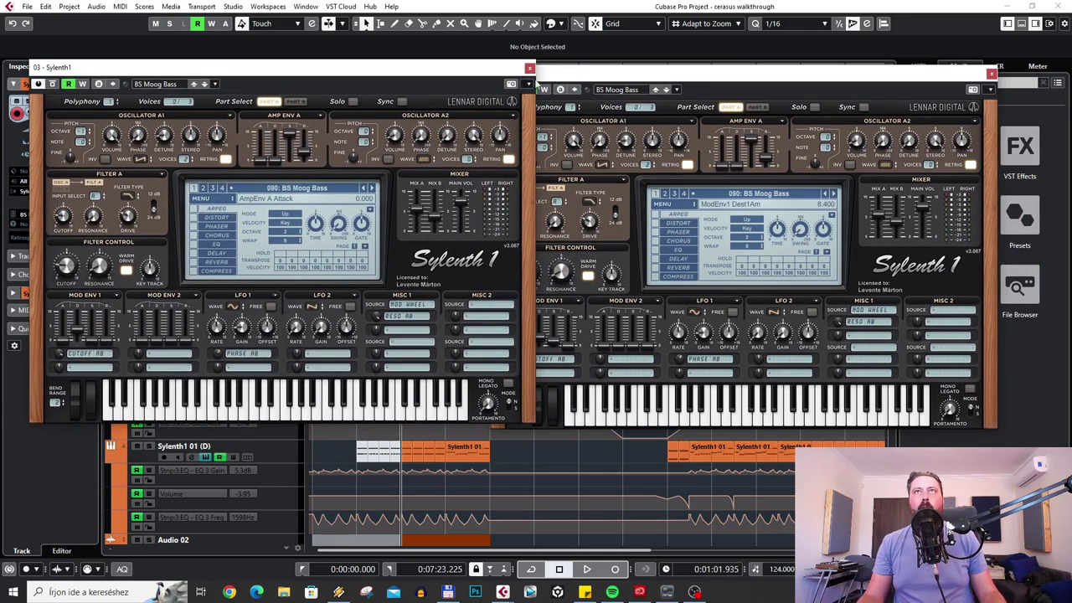
left_click_drag(567, 78, 659, 69)
left_click_drag(475, 70, 512, 74)
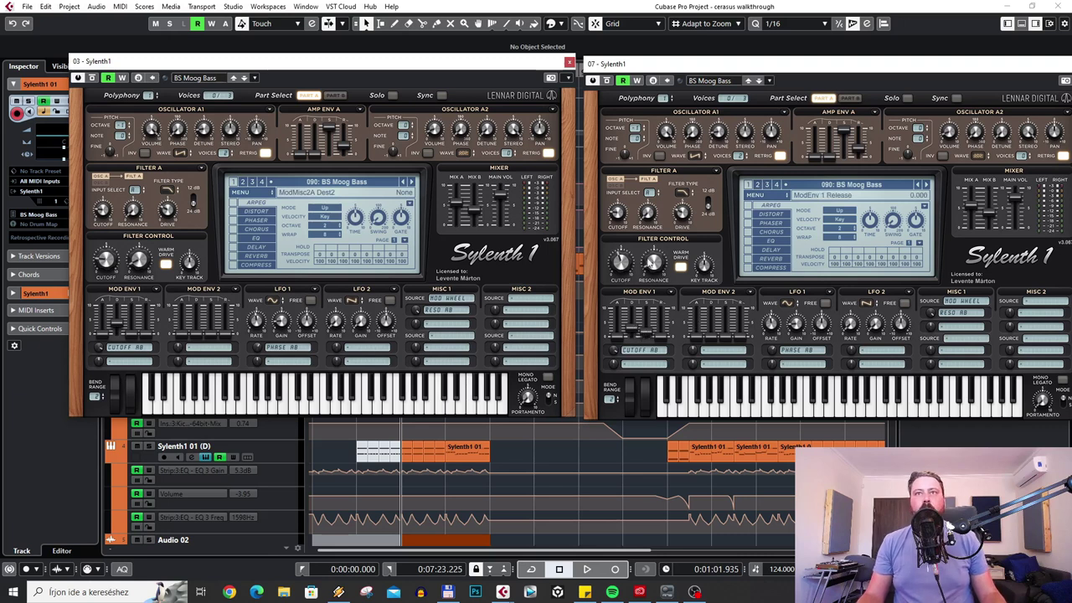
left_click(569, 63)
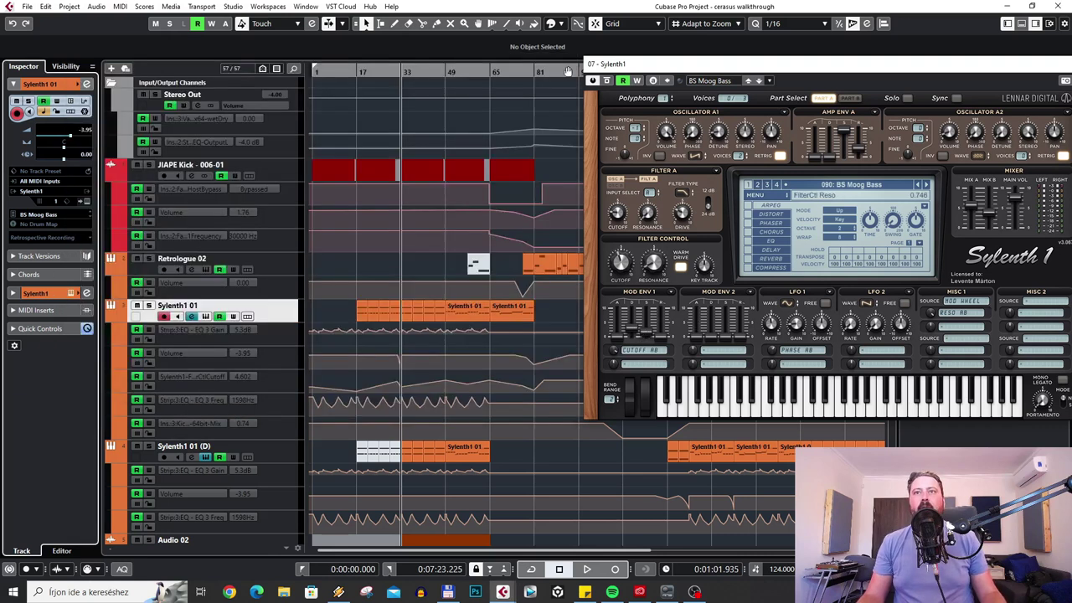
Solo JIAPE Kick and play, zoom in with H, expand Sylenth1's Inspector sections and close its editor.
left_click(147, 166)
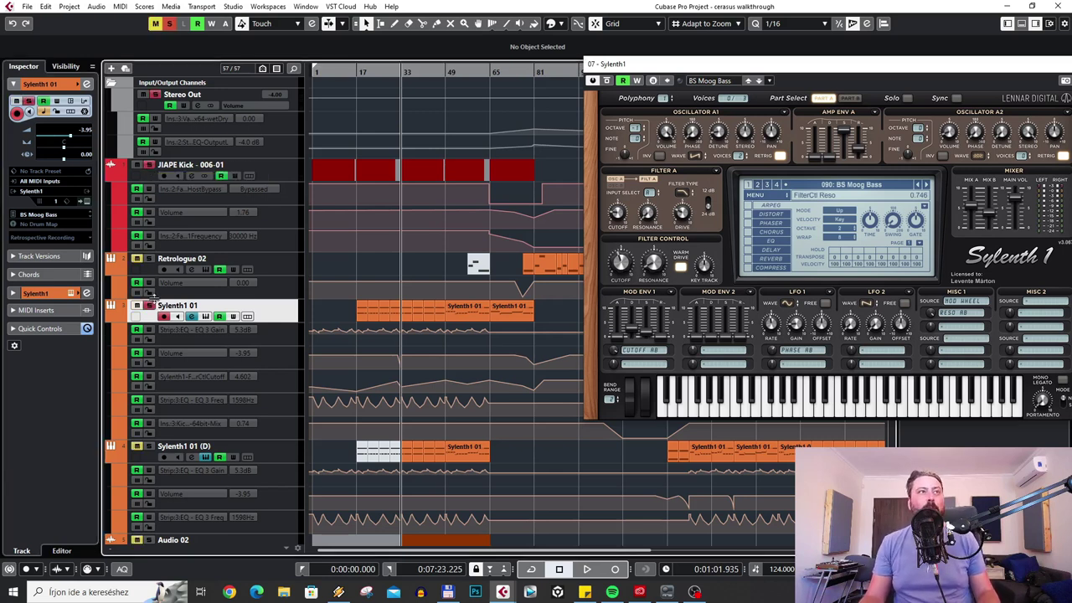
key("space")
scroll(402, 318, "down", 3)
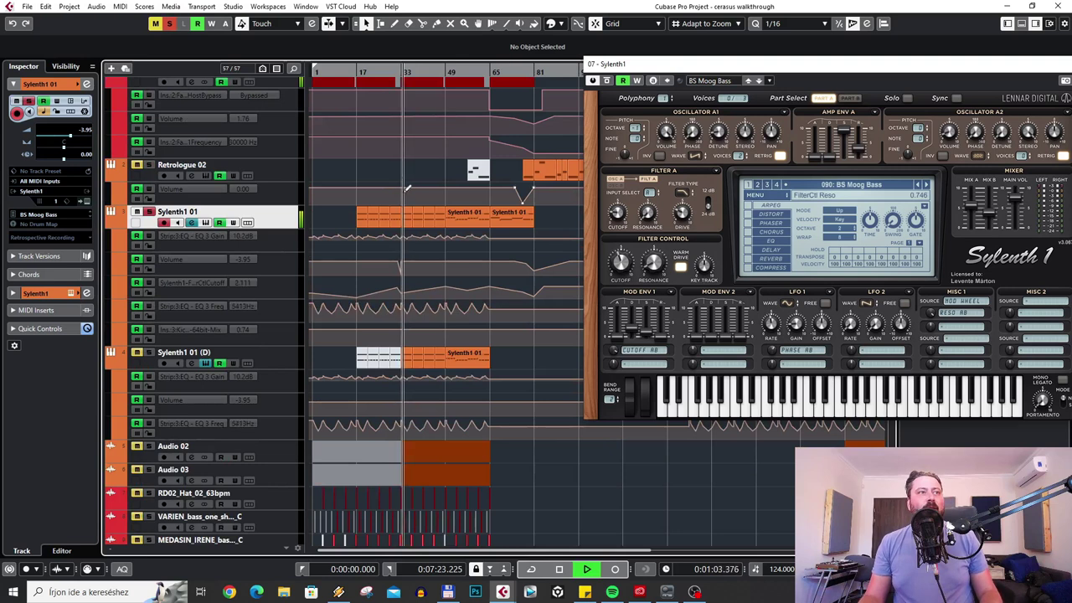
key("h")
key("h")
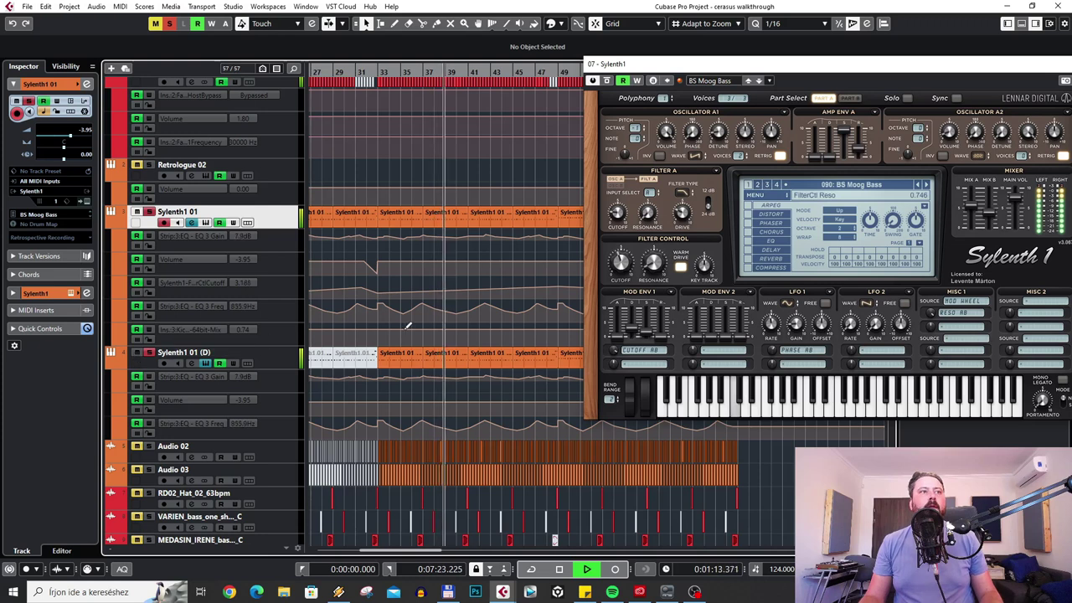
left_click(35, 293)
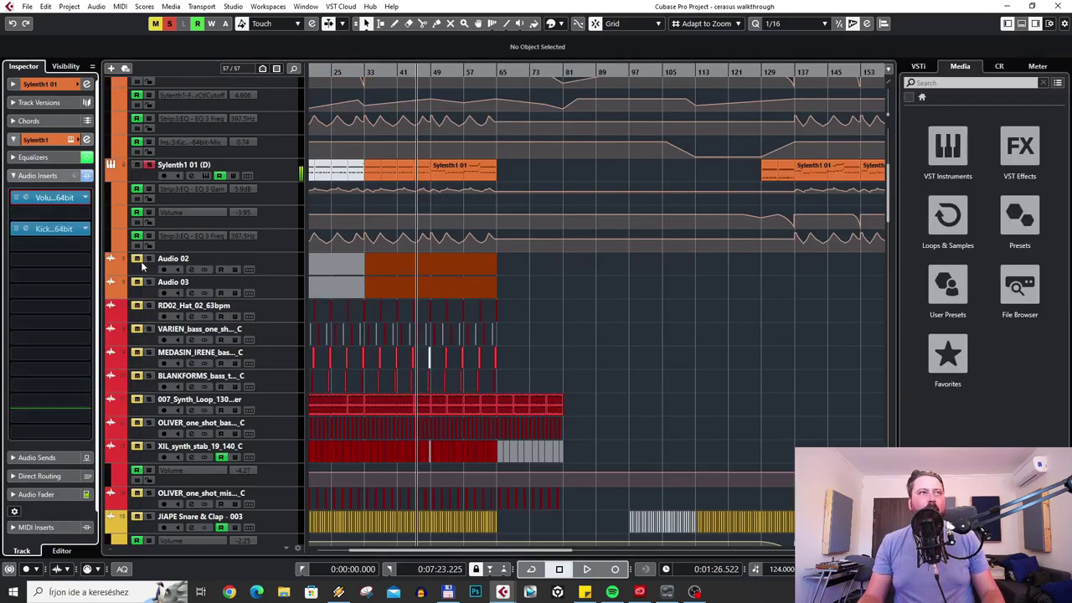
left_click(142, 265)
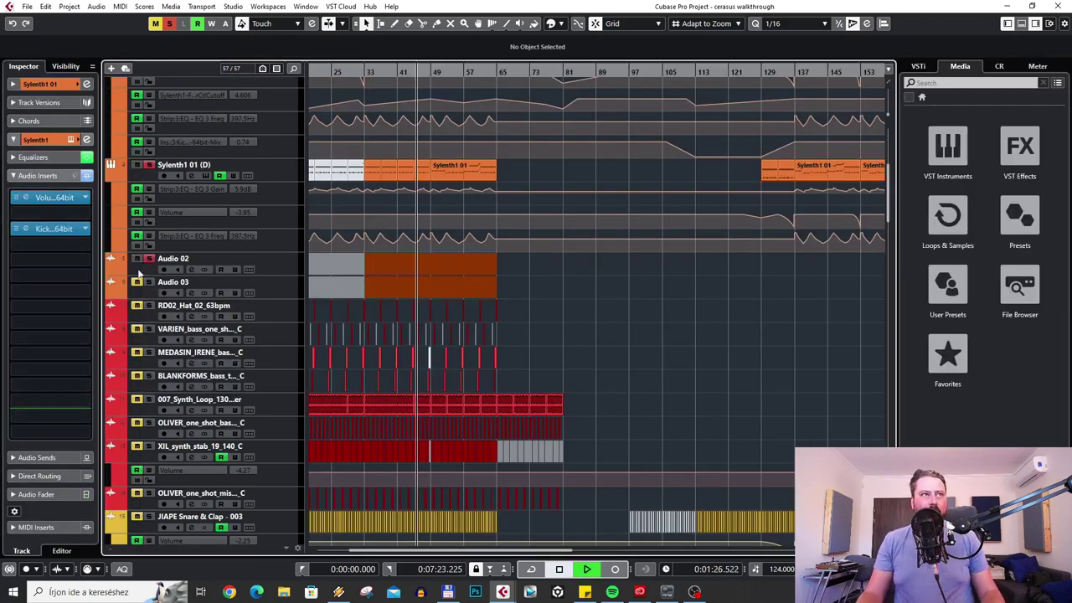
key("space")
left_click(141, 294)
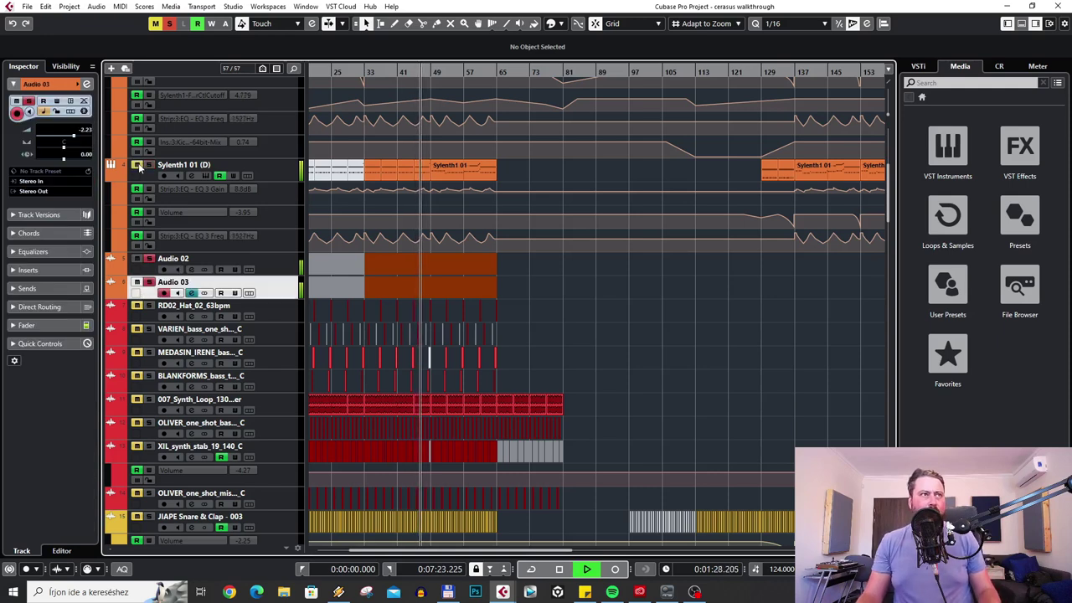
scroll(390, 376, "up", 4)
scroll(391, 376, "down", 2)
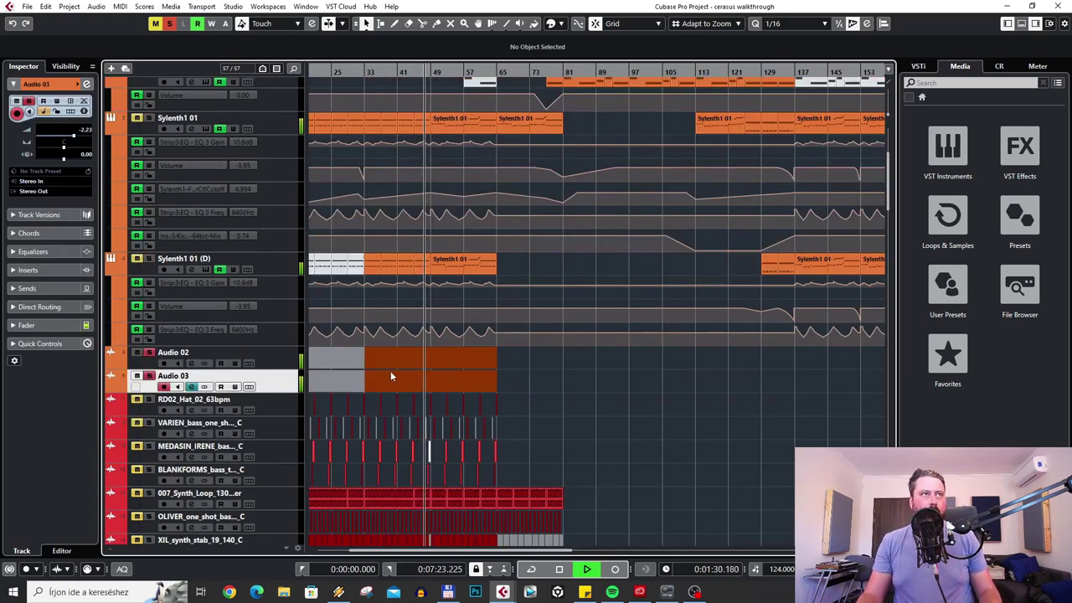
scroll(421, 369, "up", 8)
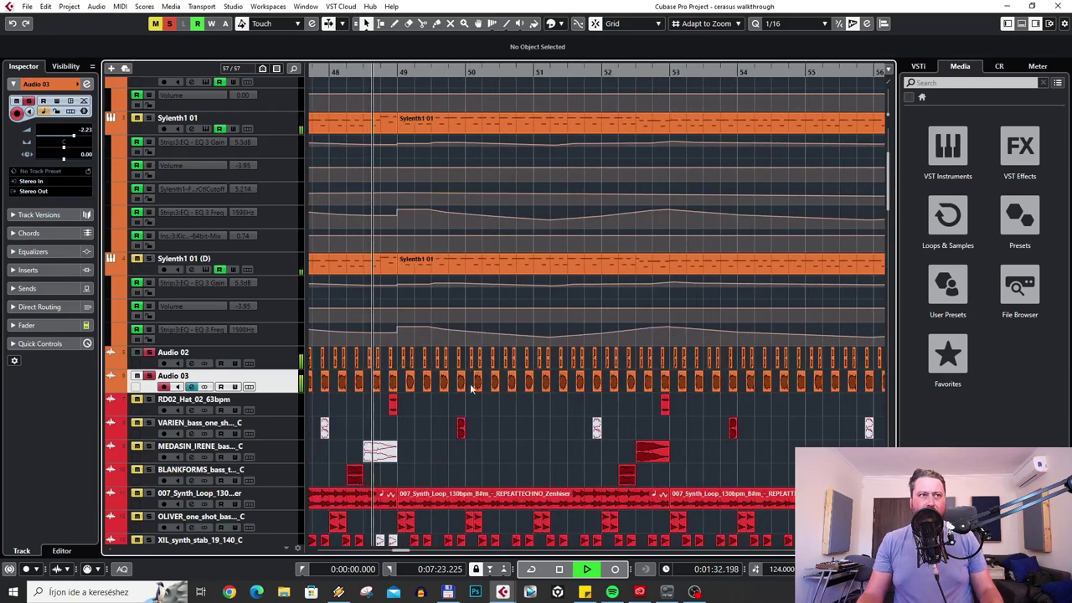
scroll(424, 382, "down", 10)
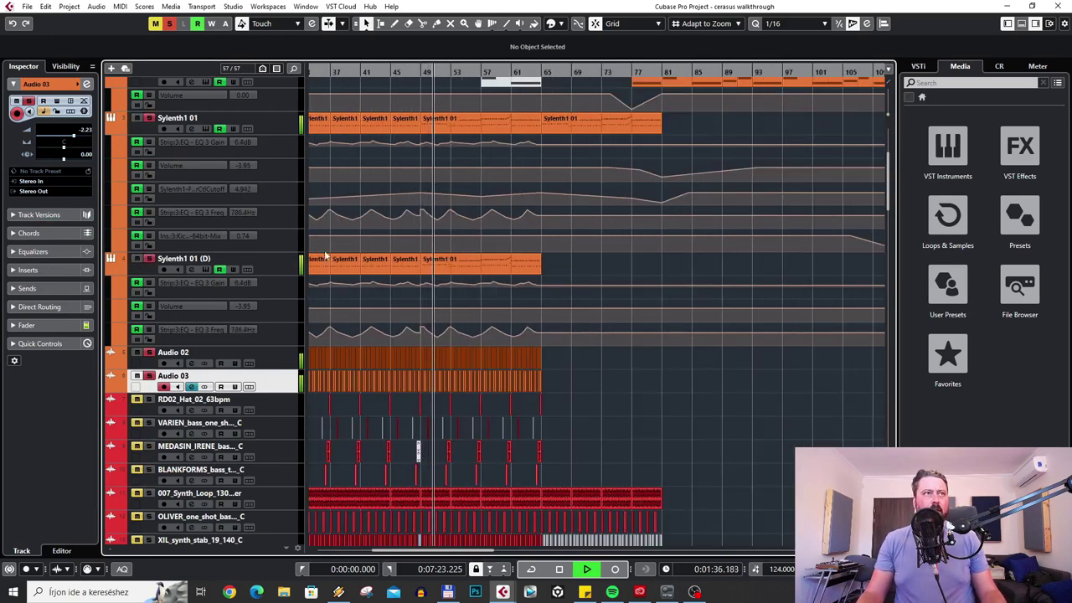
scroll(573, 393, "left", 1)
scroll(145, 387, "down", 4)
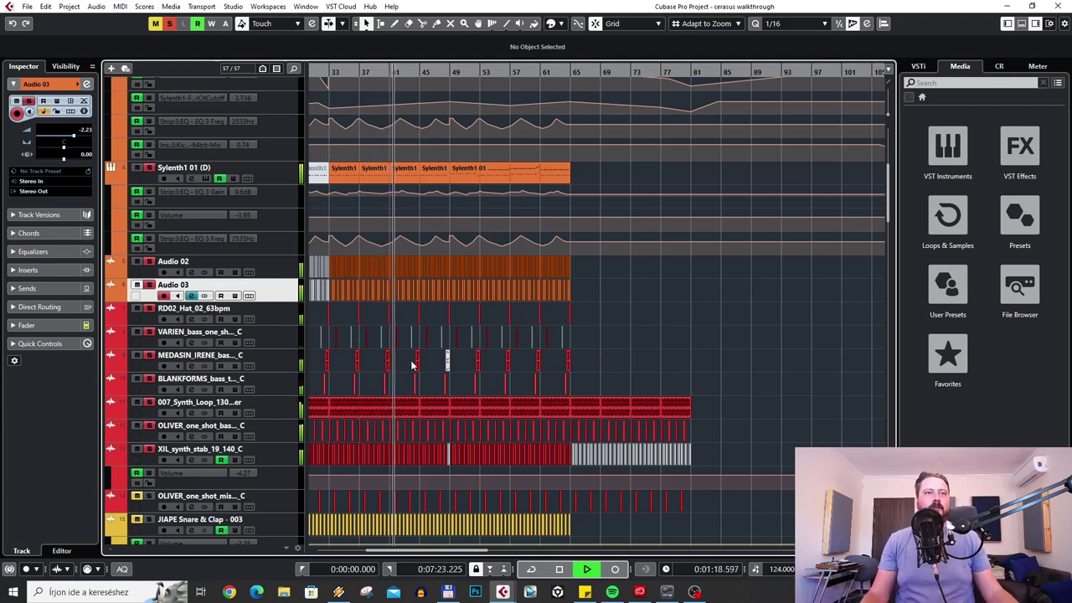
scroll(400, 361, "up", 2)
scroll(400, 361, "down", 1)
scroll(401, 361, "up", 3)
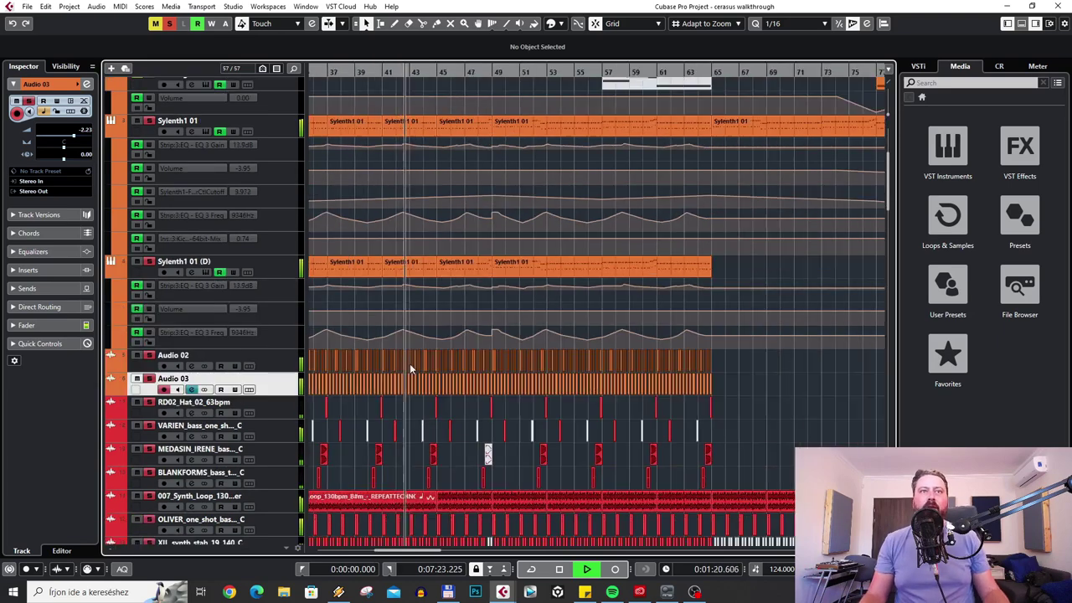
scroll(409, 363, "down", 5)
scroll(419, 348, "up", 2)
scroll(427, 337, "up", 4)
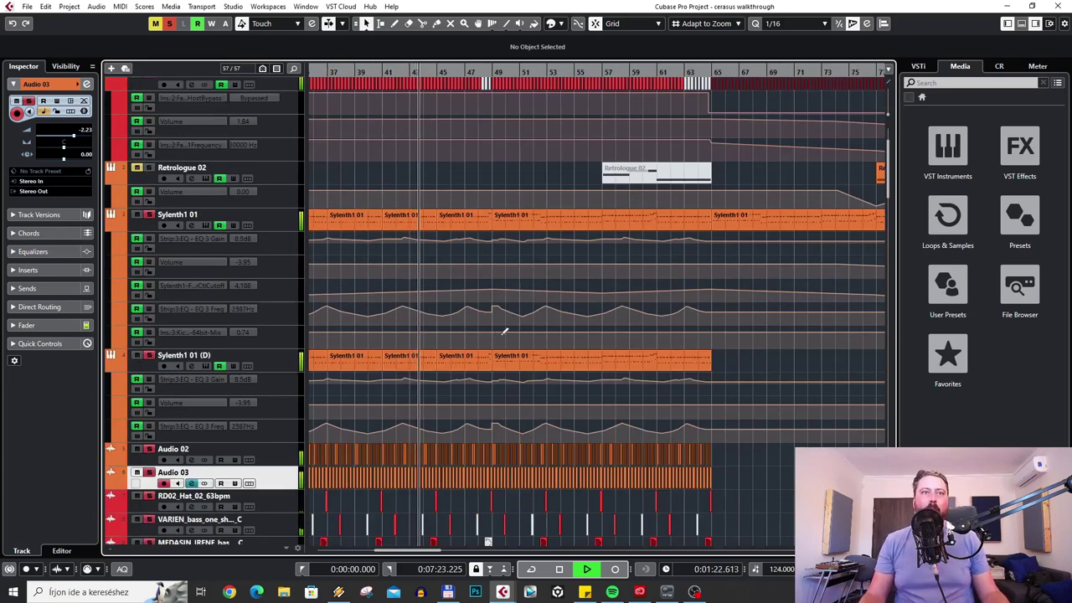
scroll(472, 373, "down", 4)
scroll(463, 377, "down", 3)
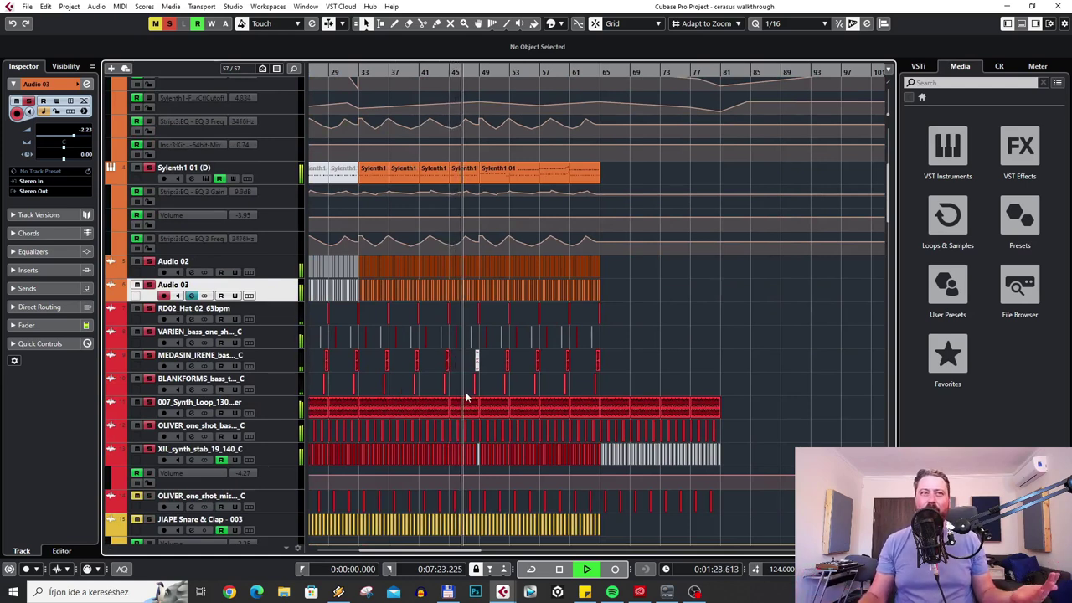
scroll(469, 390, "up", 4)
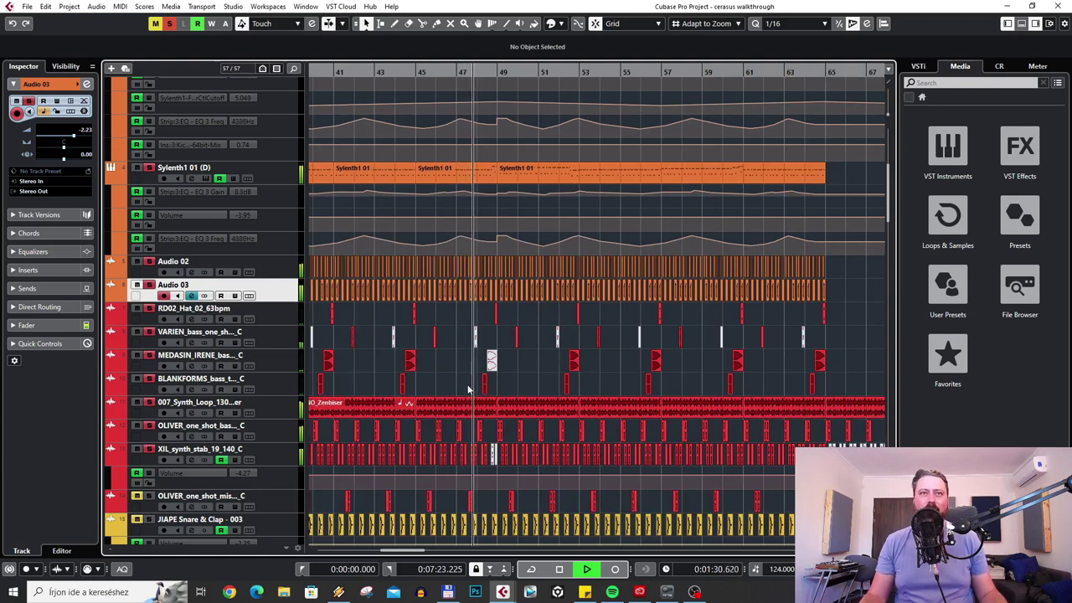
scroll(468, 390, "down", 2)
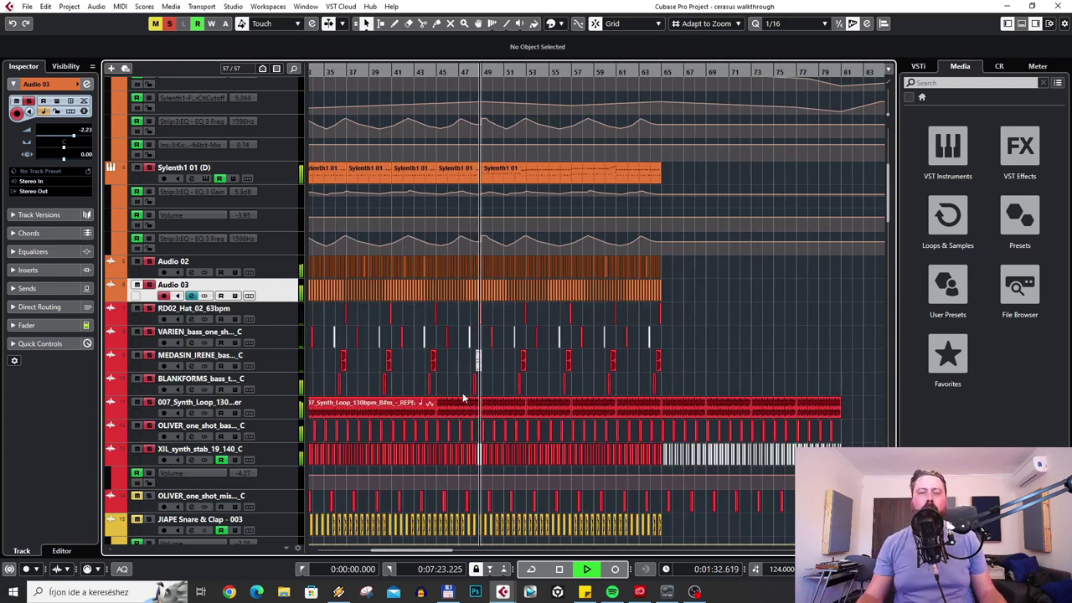
scroll(475, 392, "down", 2)
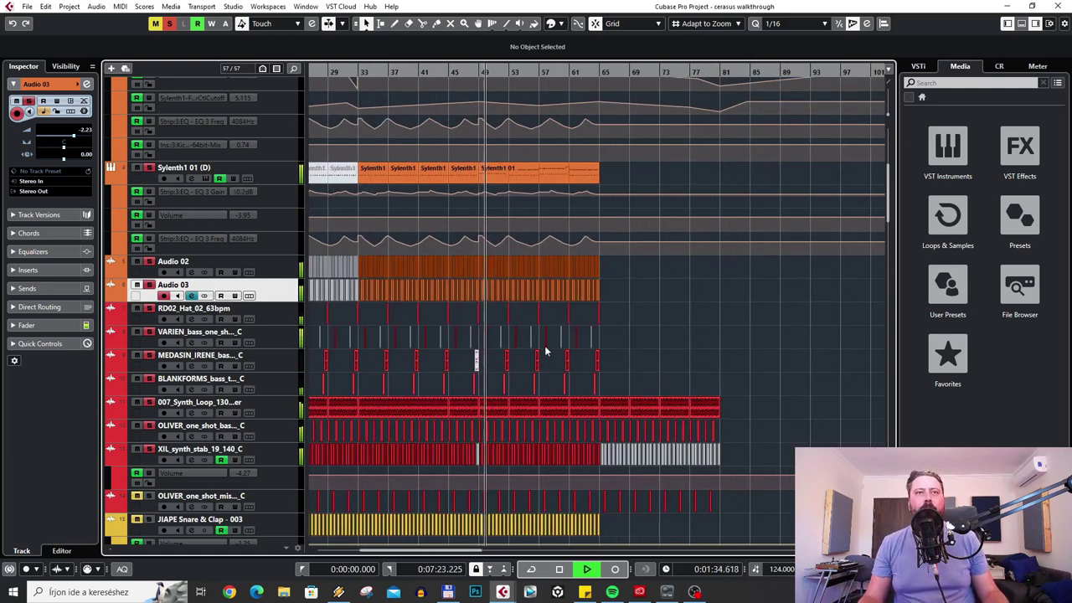
scroll(501, 314, "up", 4)
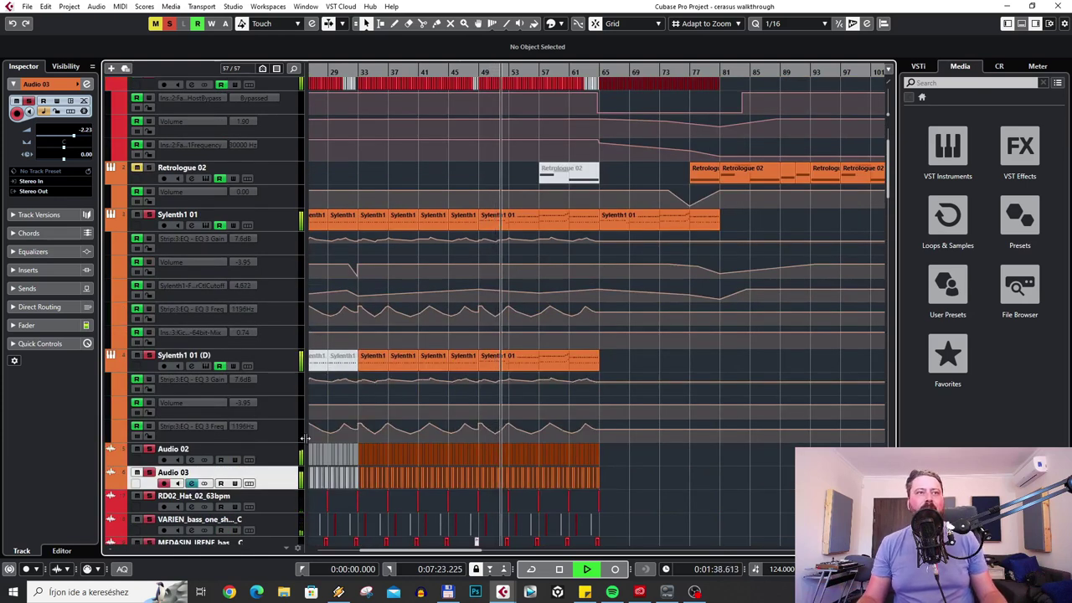
scroll(368, 402, "down", 2)
scroll(371, 399, "down", 4)
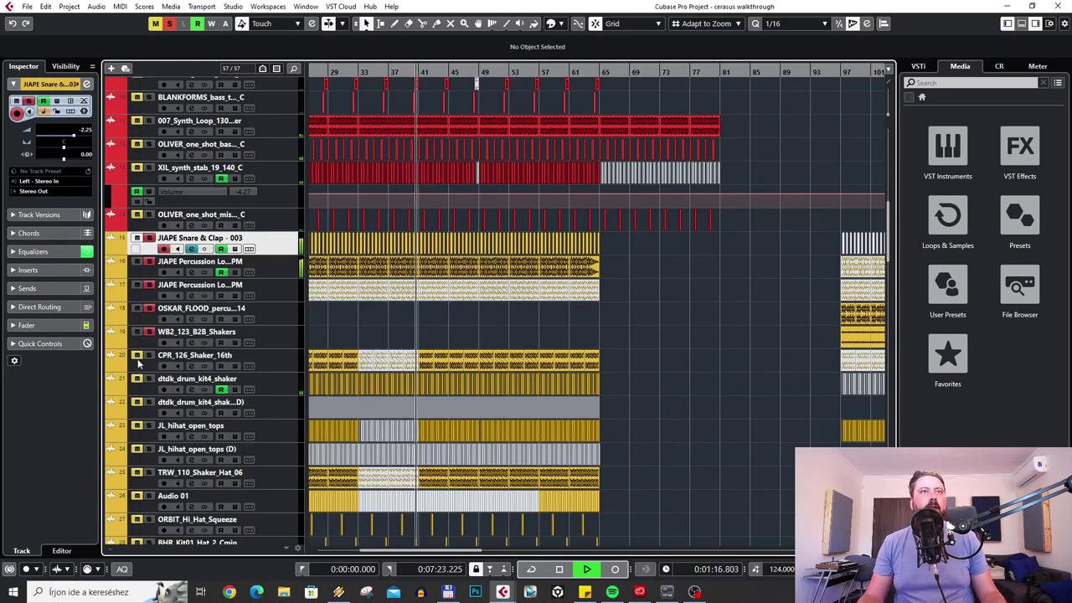
Browse channel settings of the dtdk shaker, Kit_02 and ORBIT_Hi_Hat_Squeeze tracks.
left_click(139, 419)
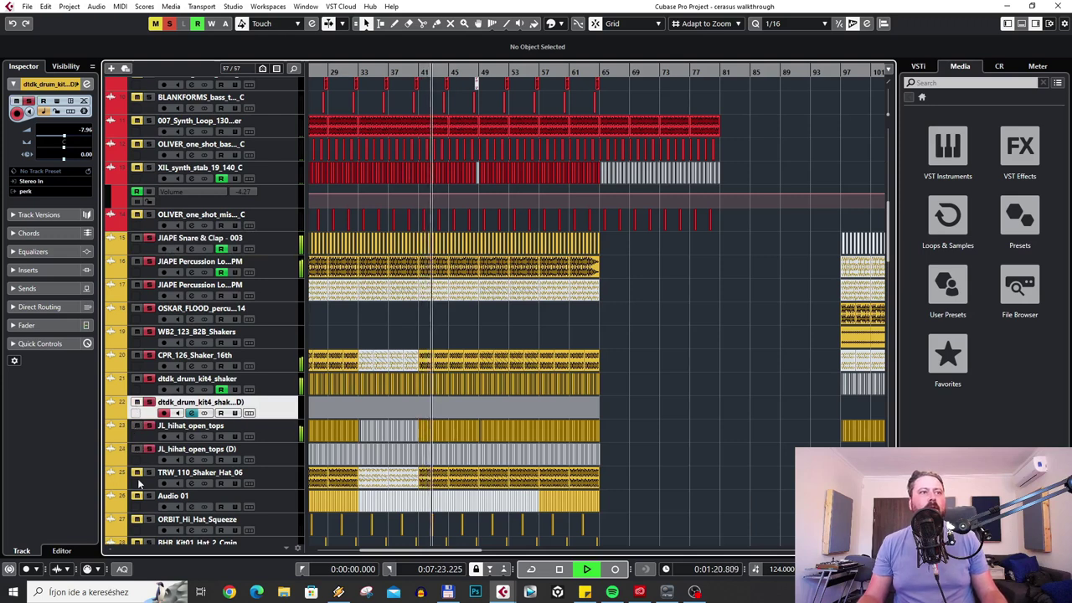
scroll(139, 498, "down", 3)
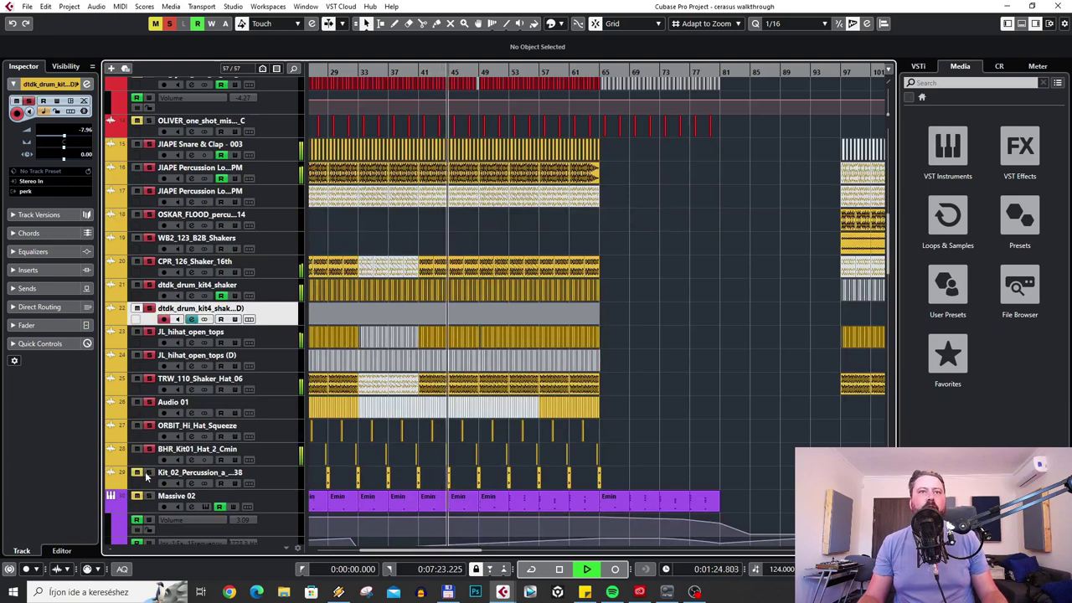
left_click(285, 480)
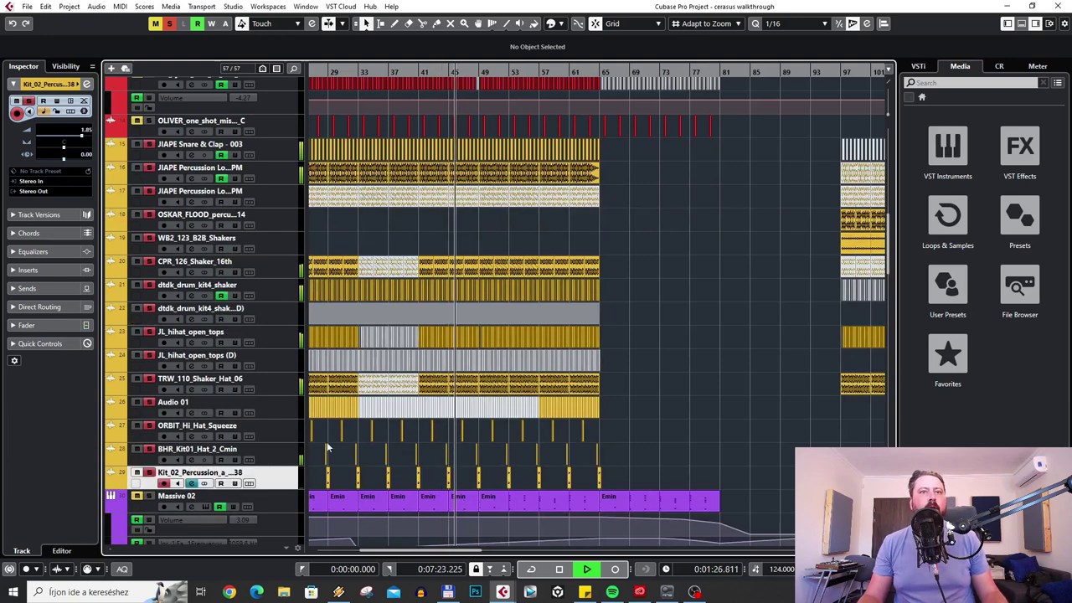
left_click(291, 431)
Zoom out to bars 33–121, clear all solo and mute states, and select CPR_126_Shaker_16th.
key("h")
key("h")
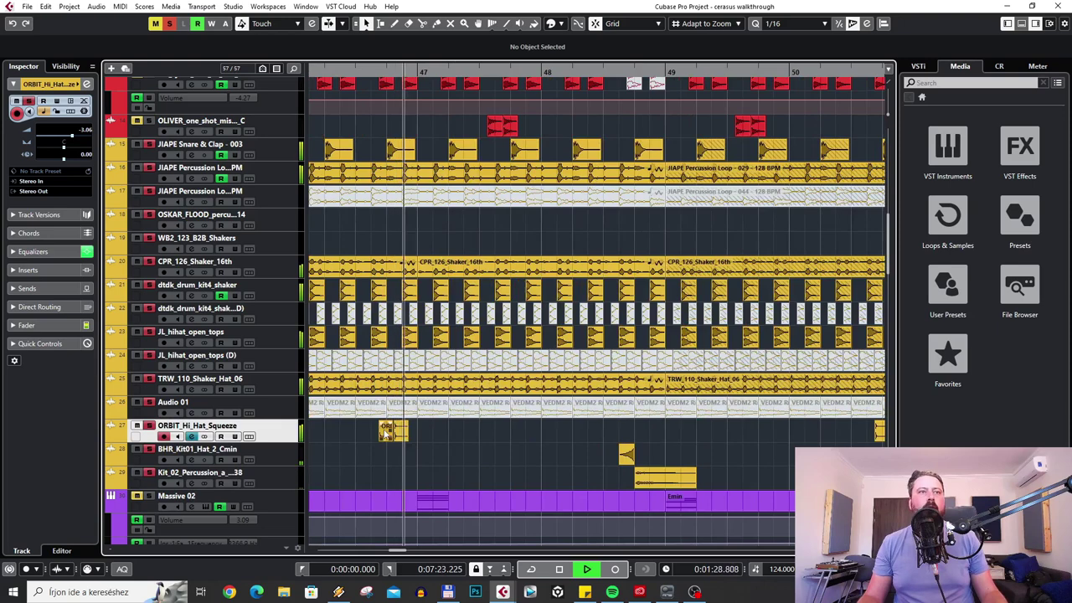
key("g")
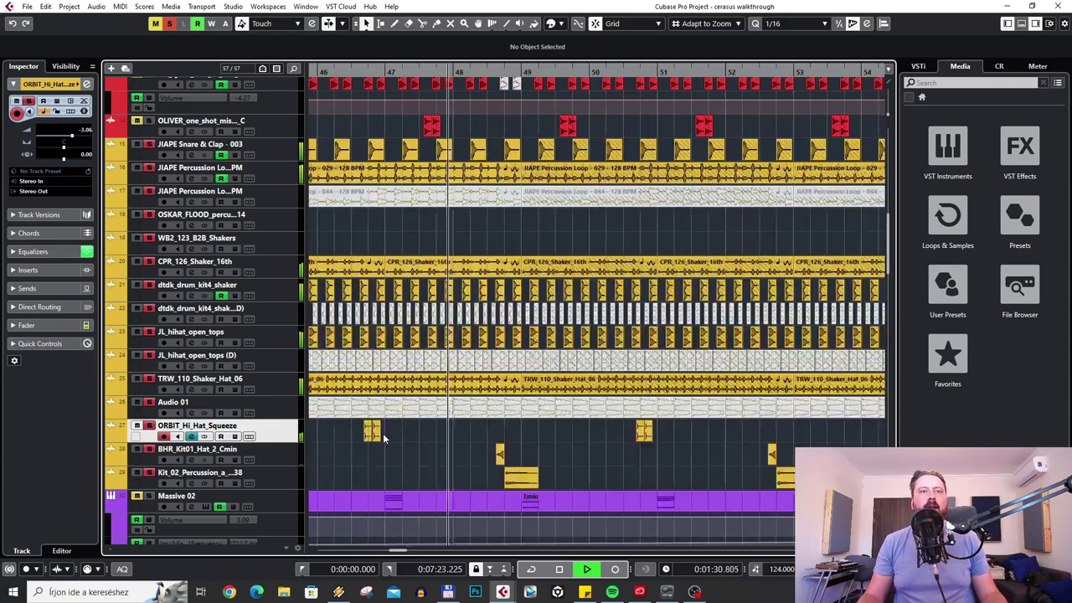
key("g")
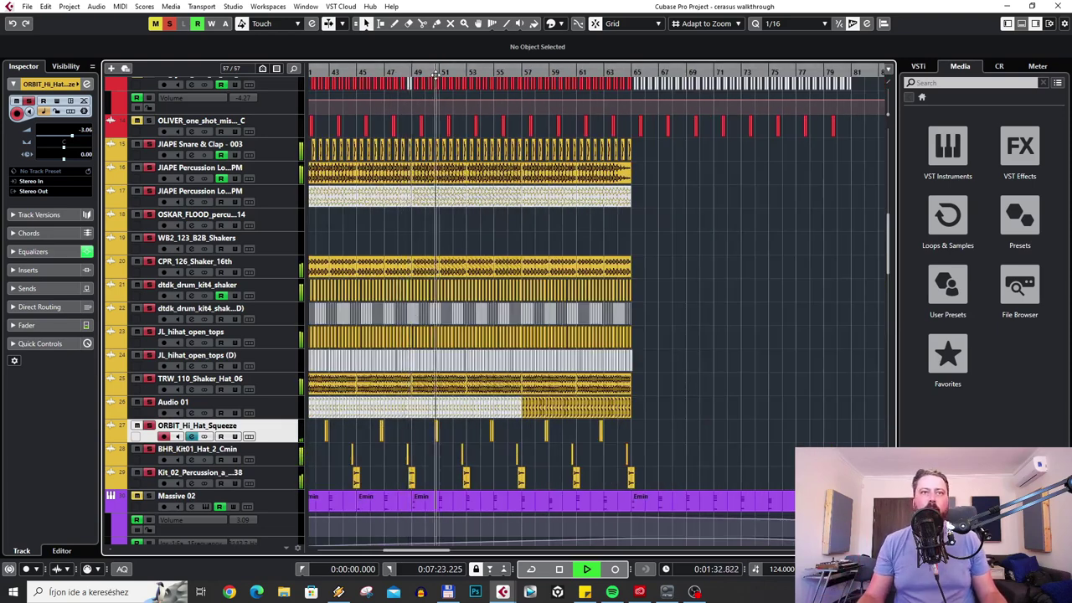
key("g")
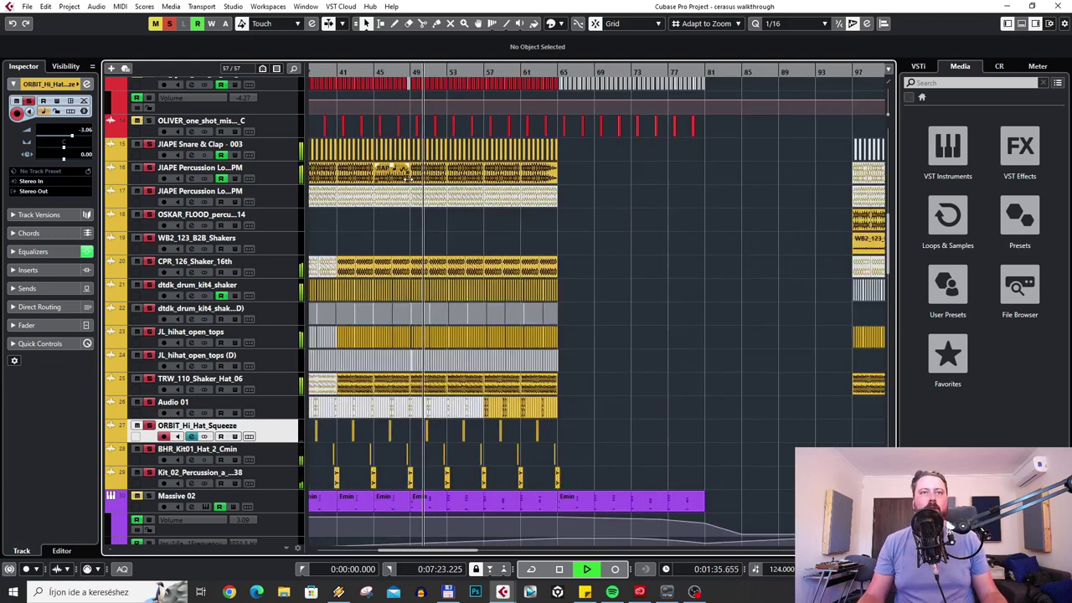
key("g")
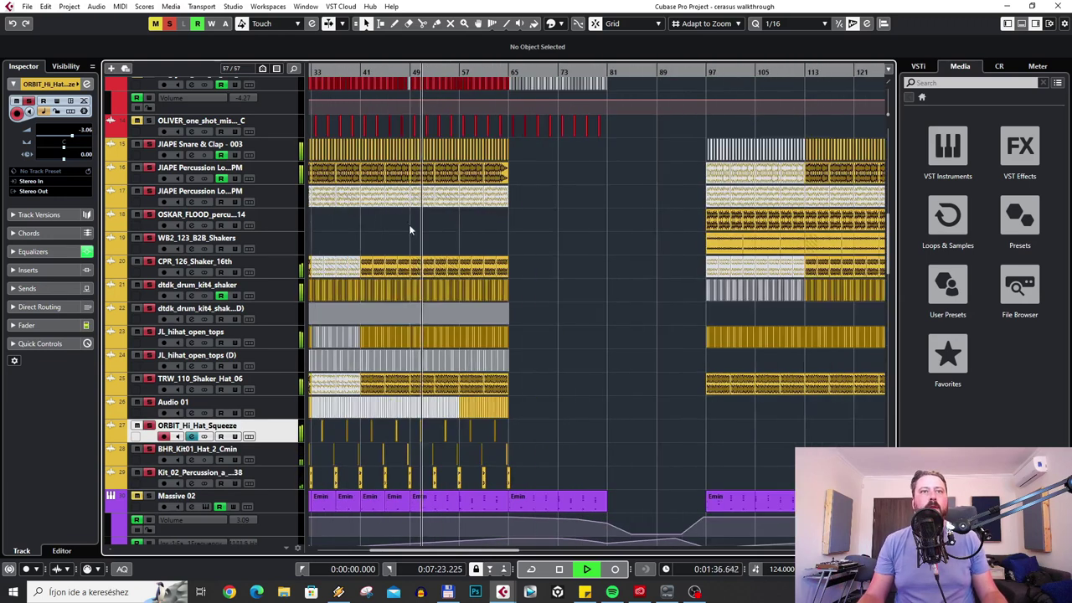
left_click(169, 24)
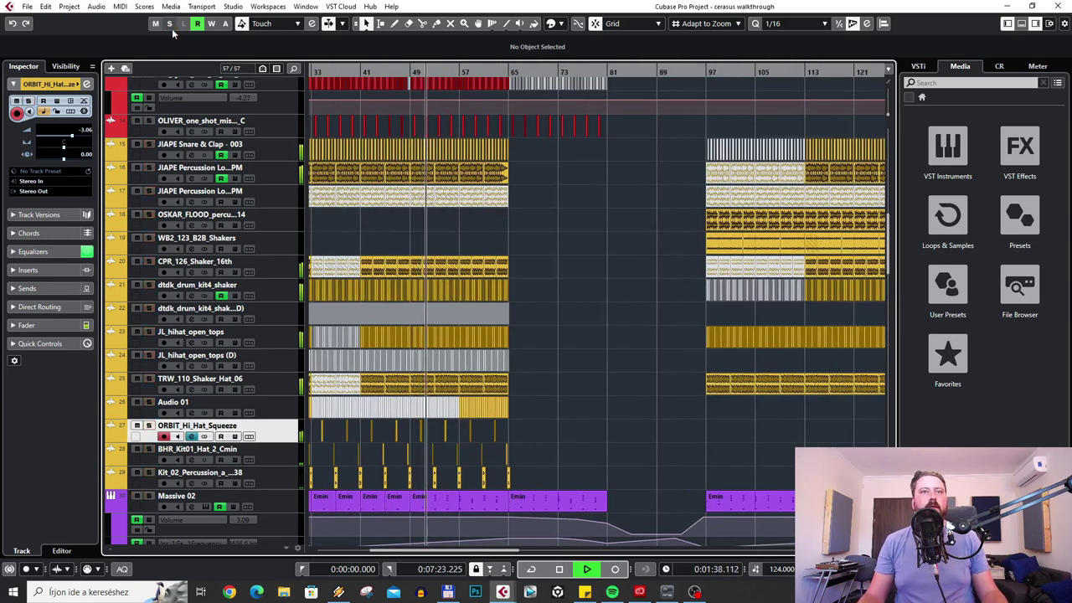
left_click(269, 267)
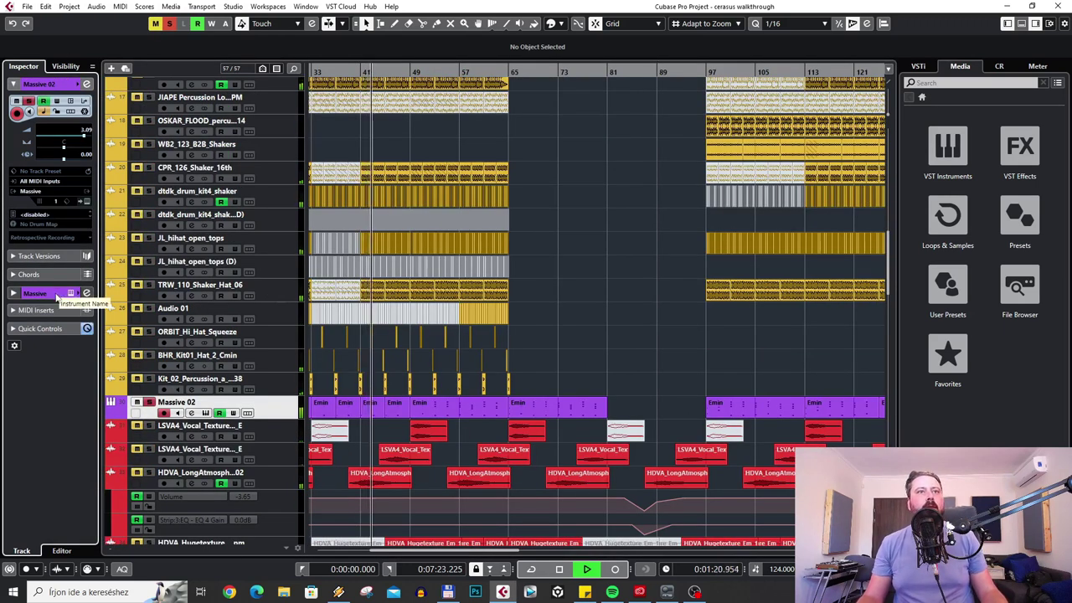
Peek at the Massive 02 part's notes in the Key Editor twice.
double_click(378, 411)
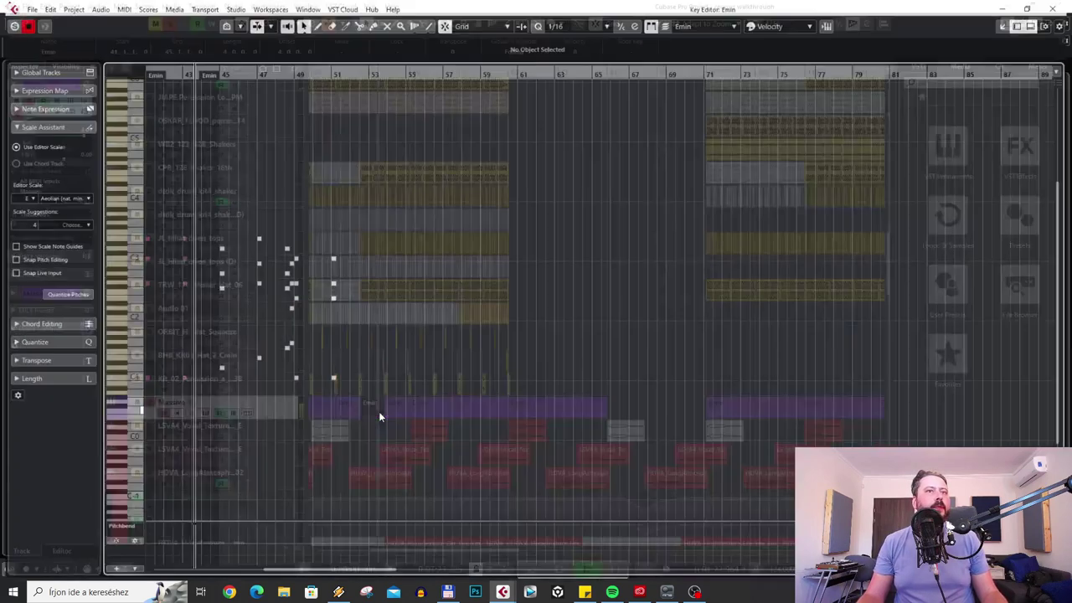
key("Escape")
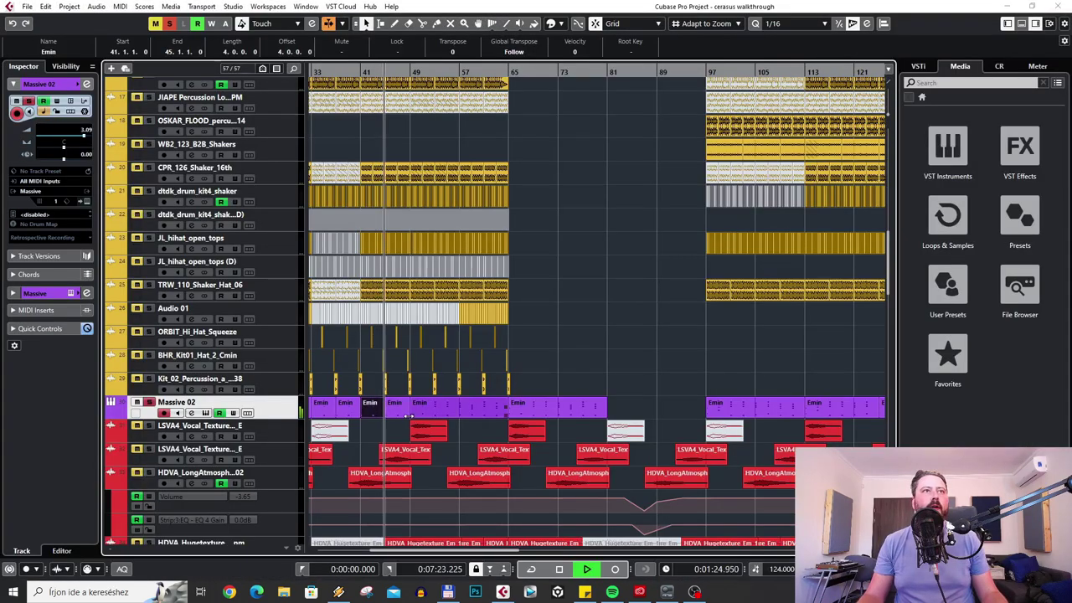
double_click(396, 412)
key("Escape")
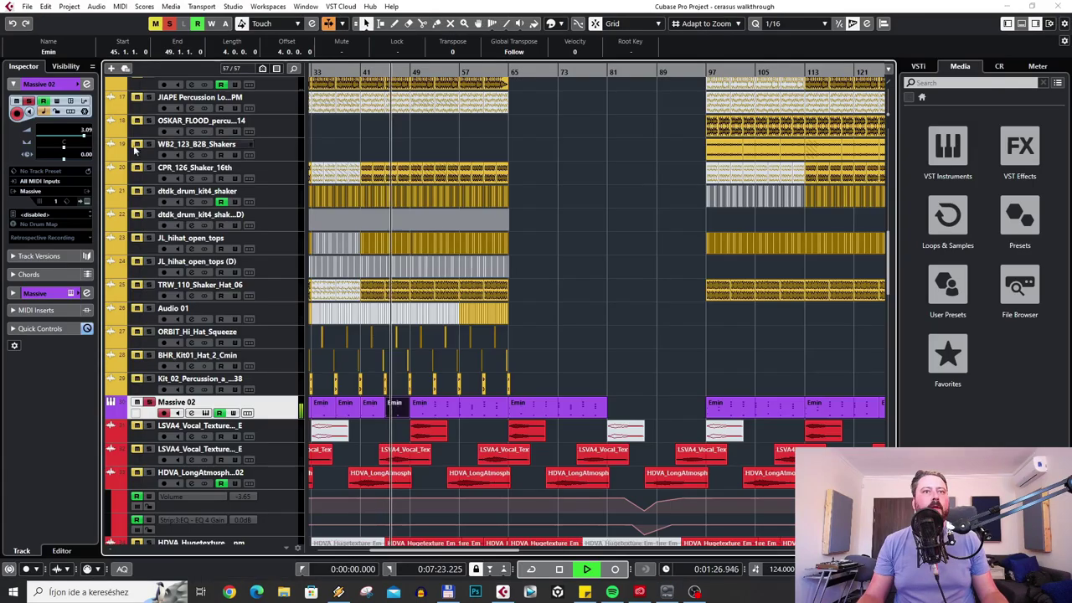
List Massive 02's Audio Inserts and briefly view the Pro-Q 2 equaliser.
left_click(50, 295)
left_click(52, 160)
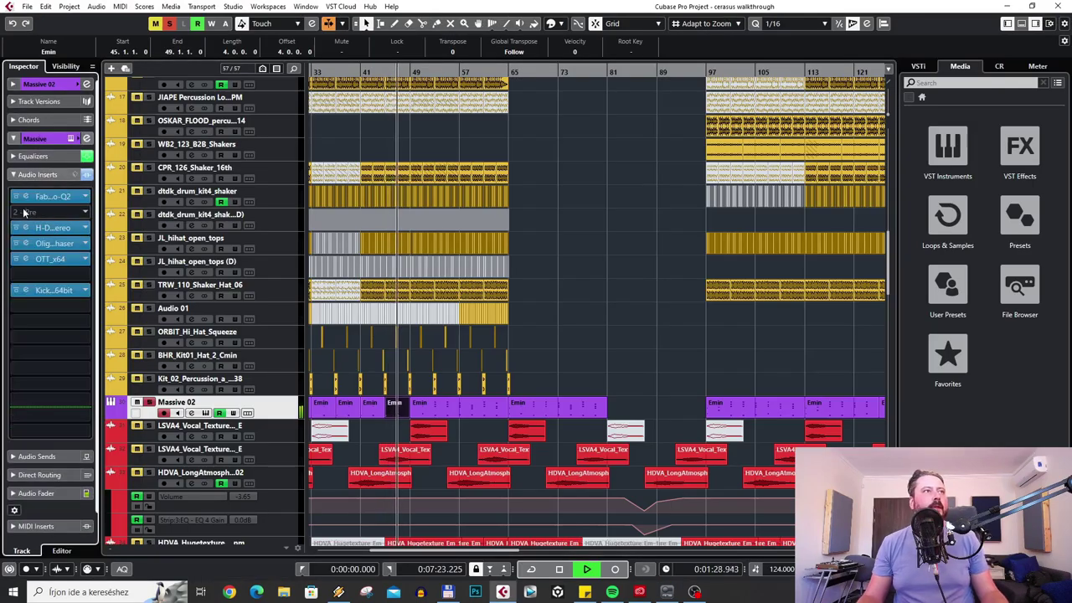
left_click(32, 198)
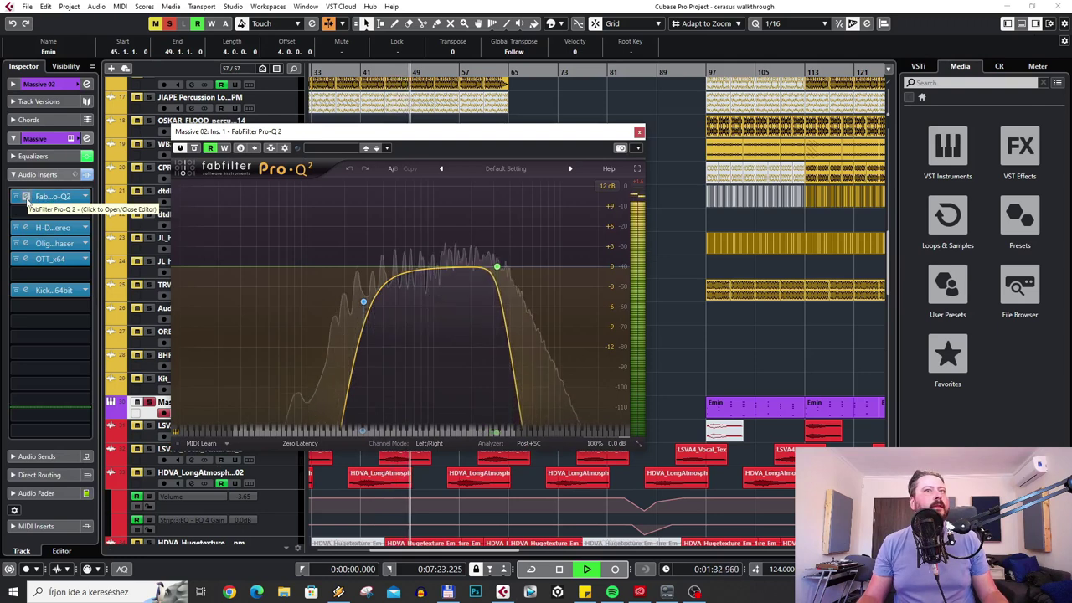
left_click(26, 197)
Compare the H-Delay Stereo insert bypassed and active, leaving it on, then close its editor.
left_click(26, 228)
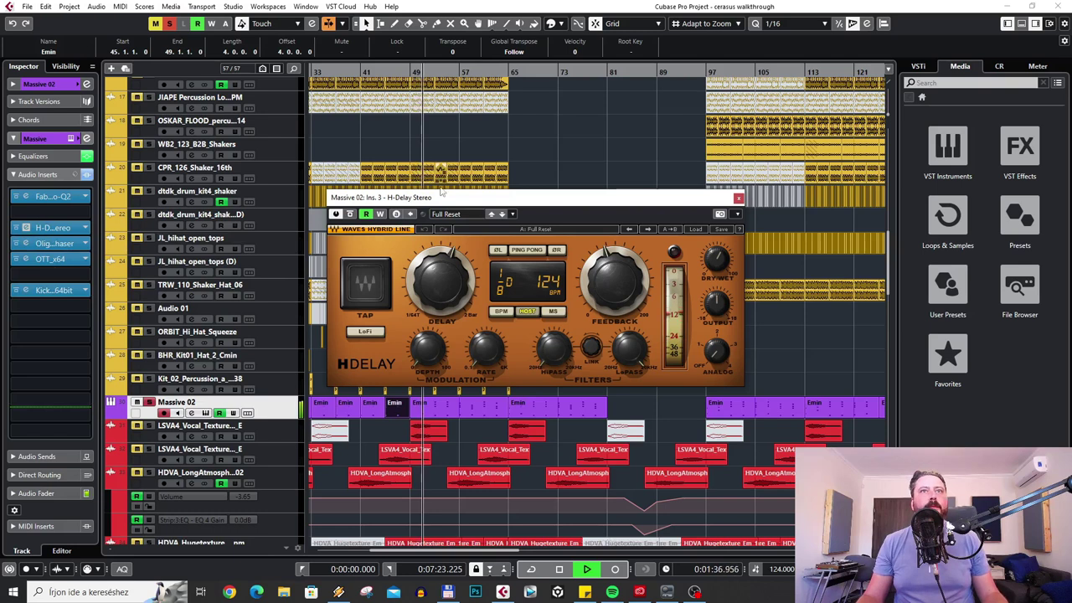
left_click_drag(444, 201, 528, 178)
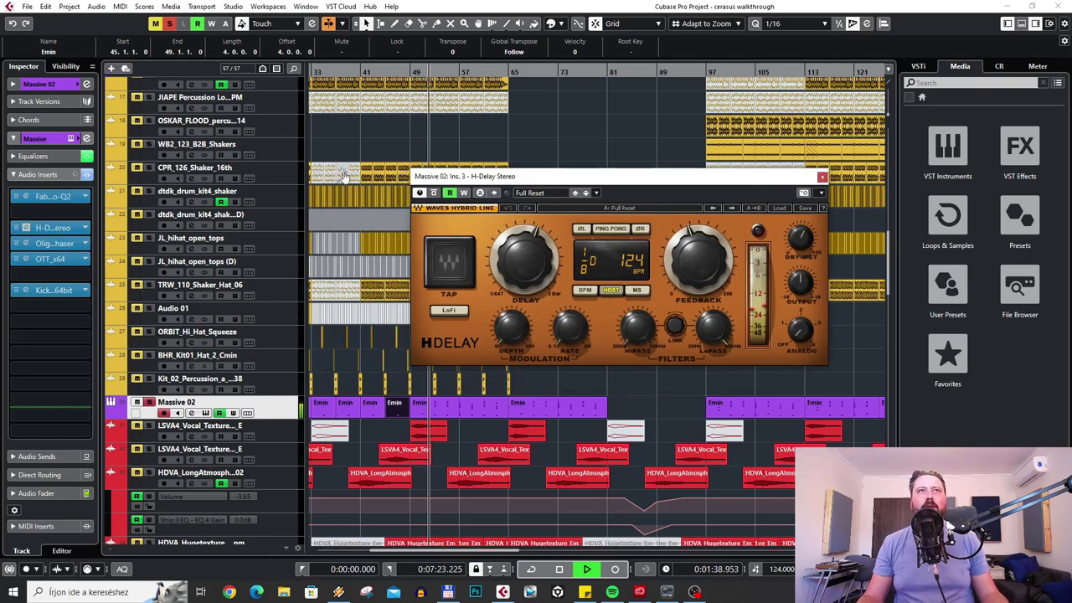
left_click(435, 193)
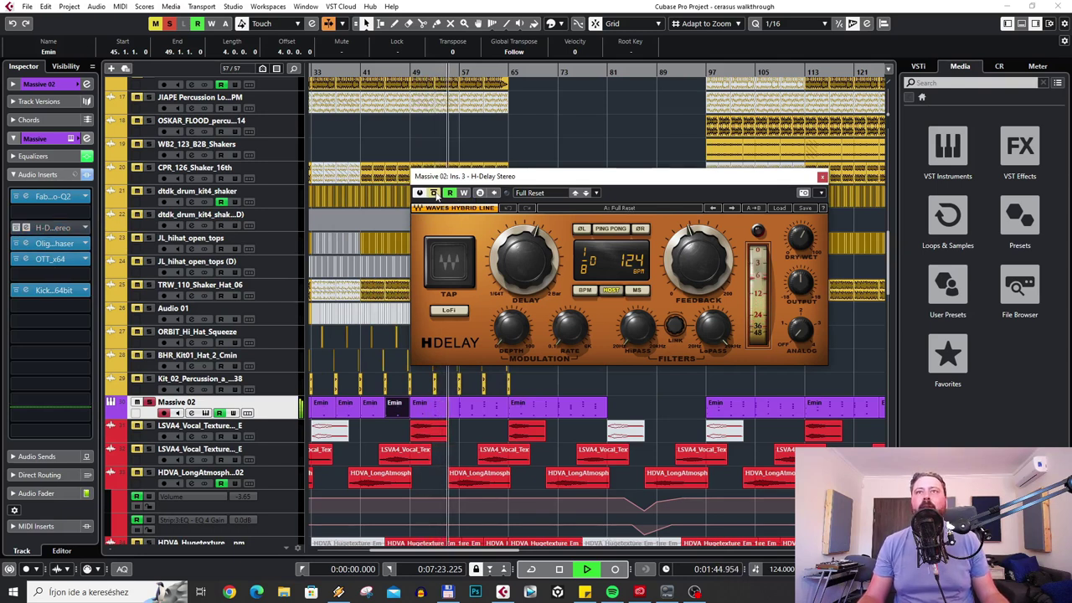
left_click(435, 194)
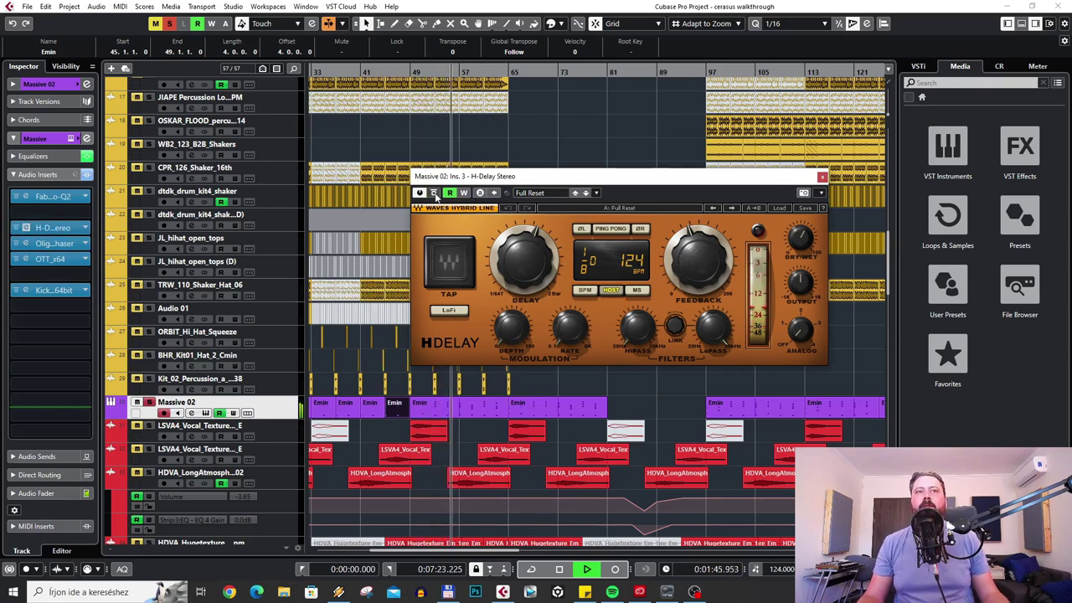
left_click(28, 228)
Inspect the Oligarc Phaser editor, then return playback to around bar 40.
left_click(27, 243)
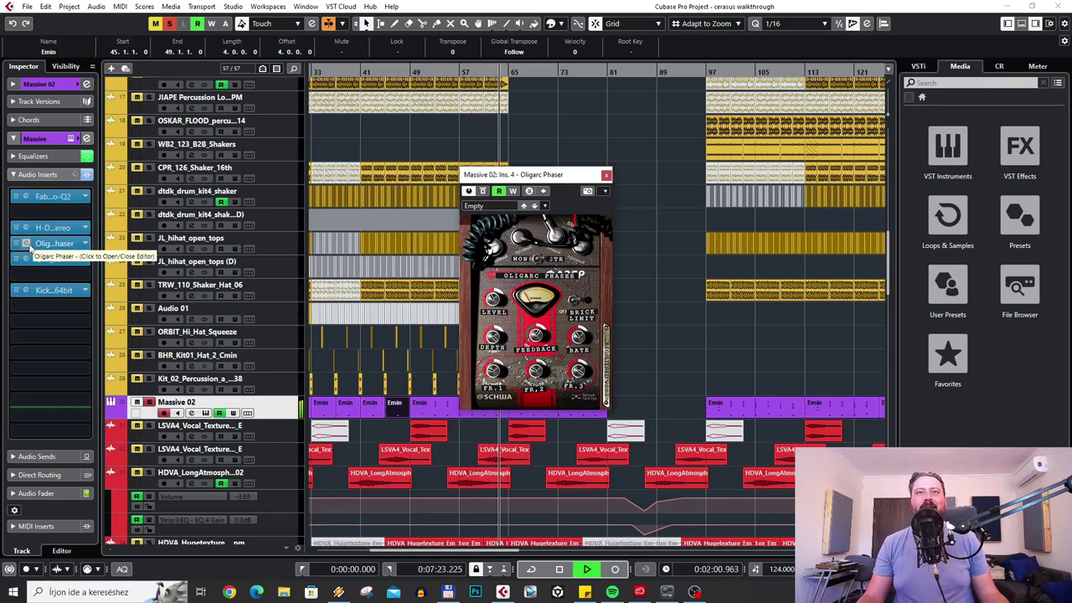
left_click(30, 244)
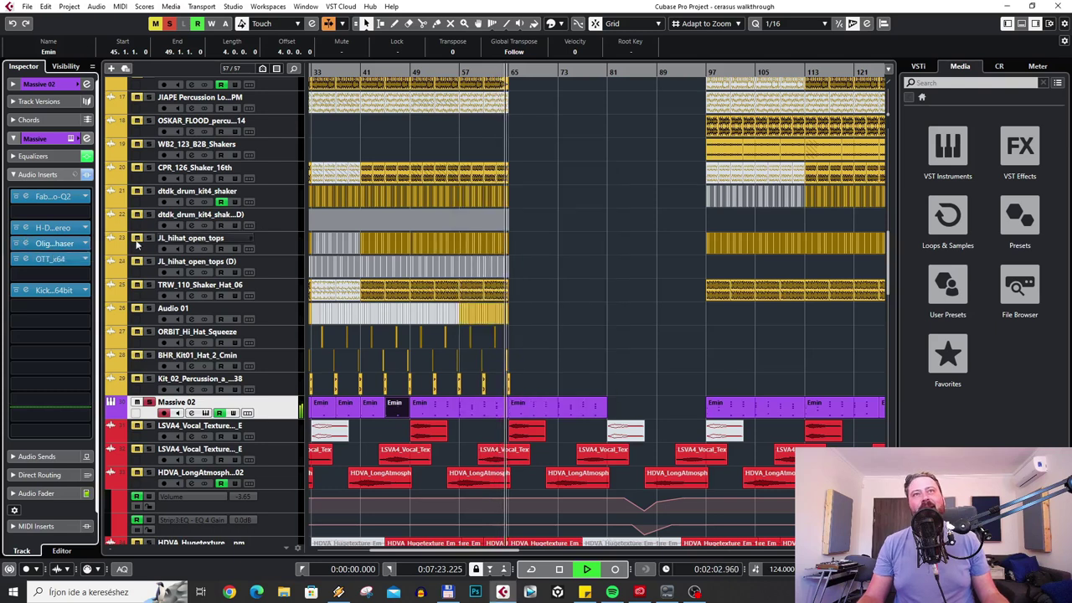
left_click(356, 69)
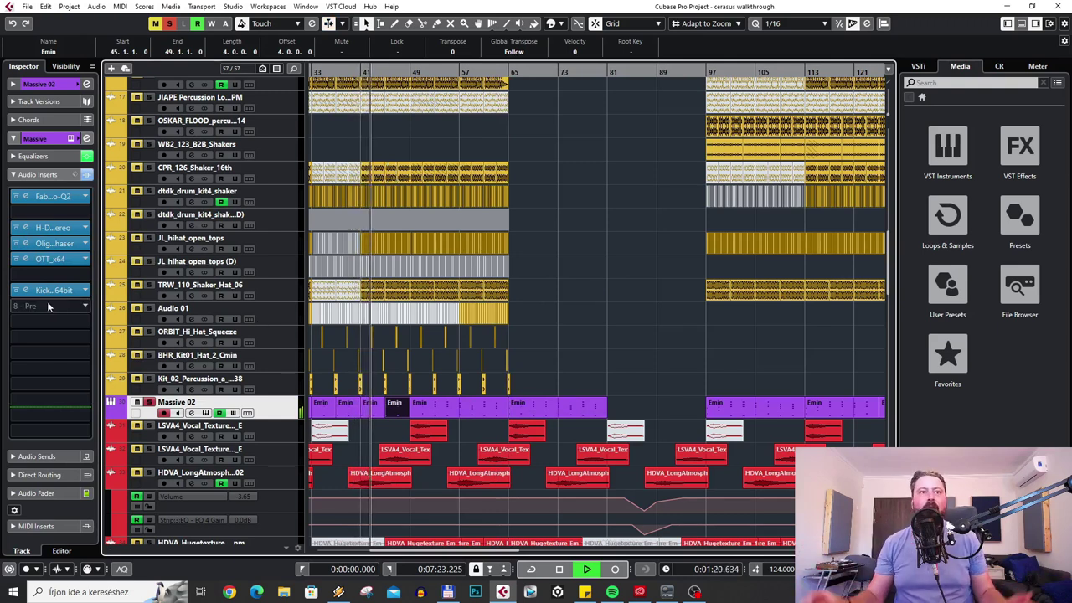
Compare OTT bypassed and active, leave it on, and open the Kickstart editor.
left_click(26, 259)
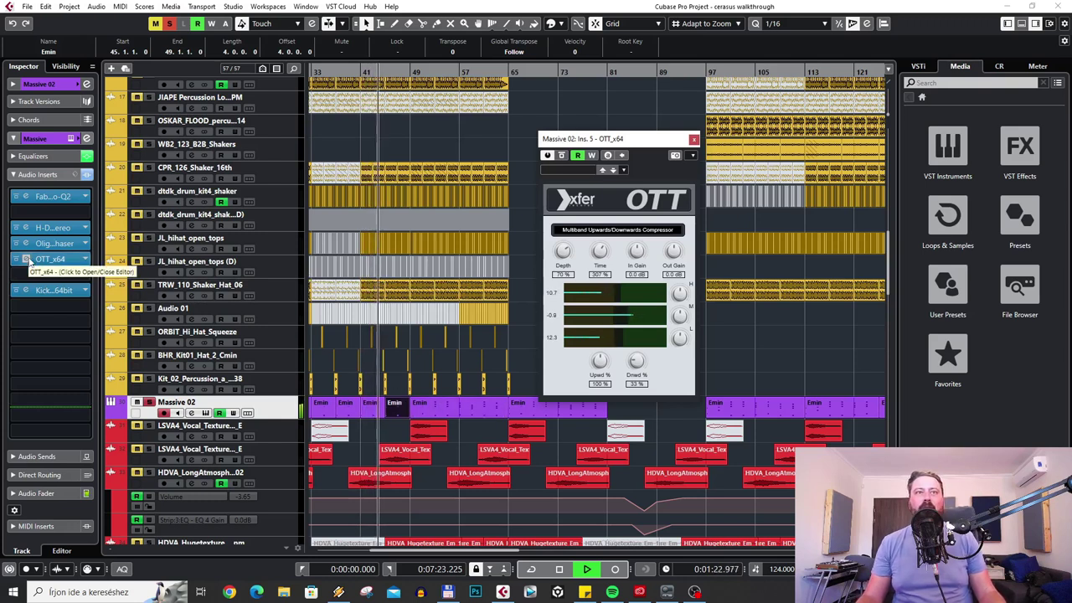
left_click(563, 156)
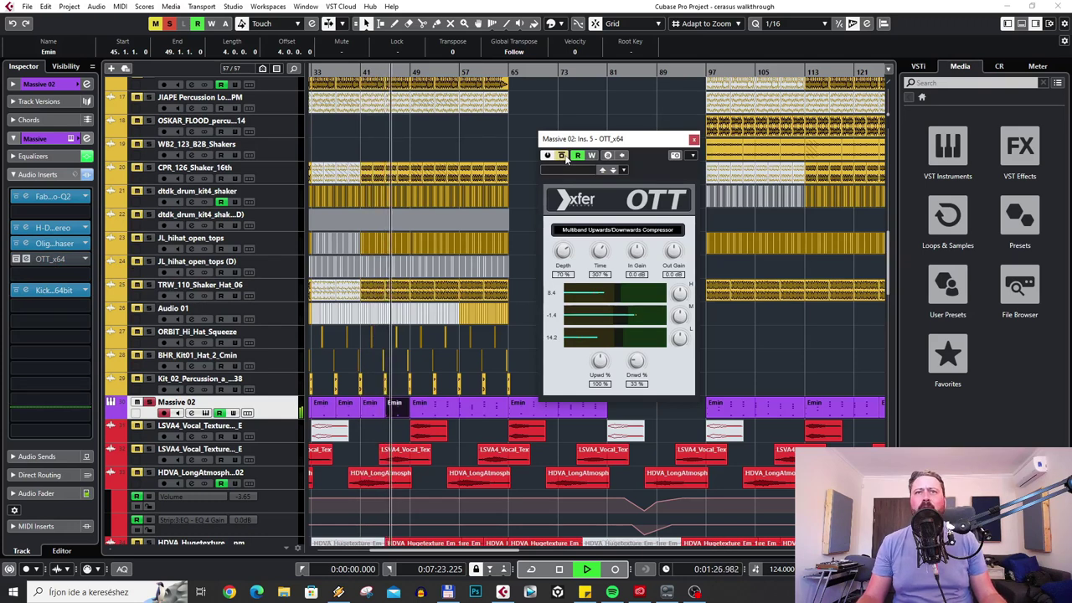
left_click(16, 259)
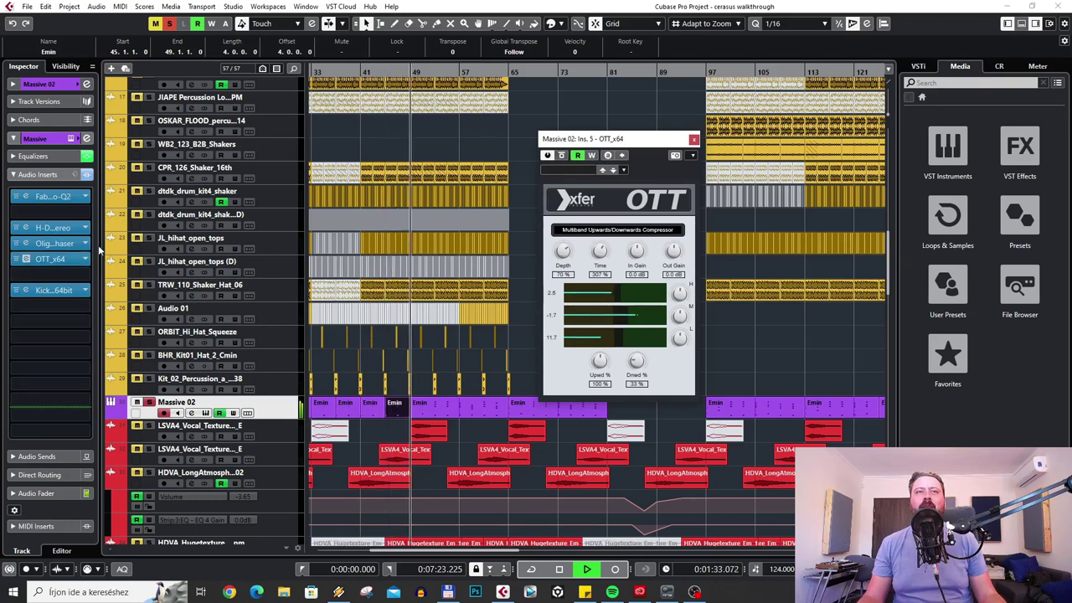
left_click(26, 259)
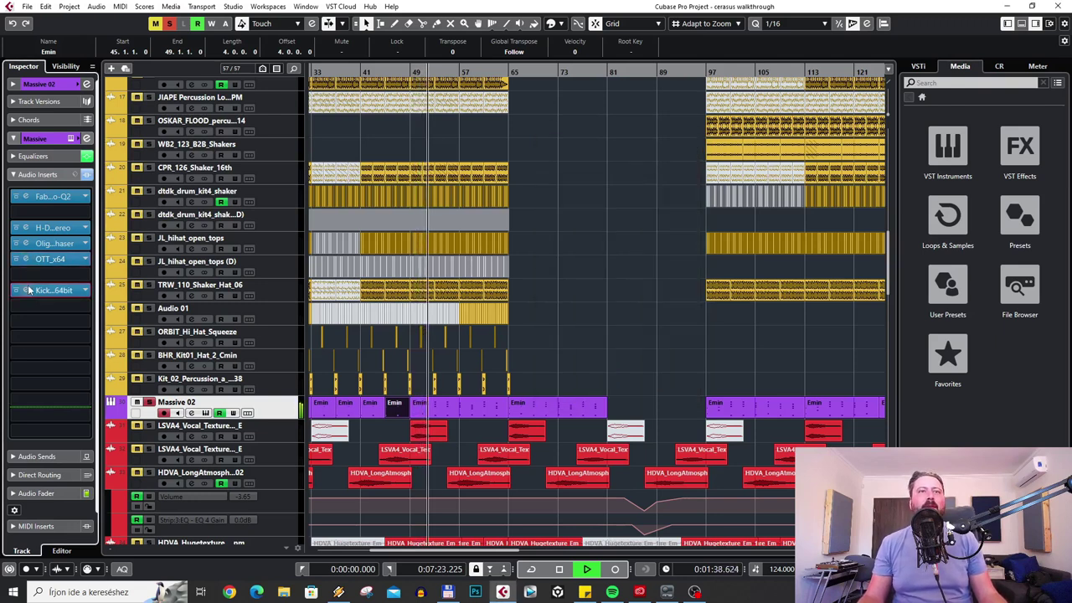
left_click(26, 290)
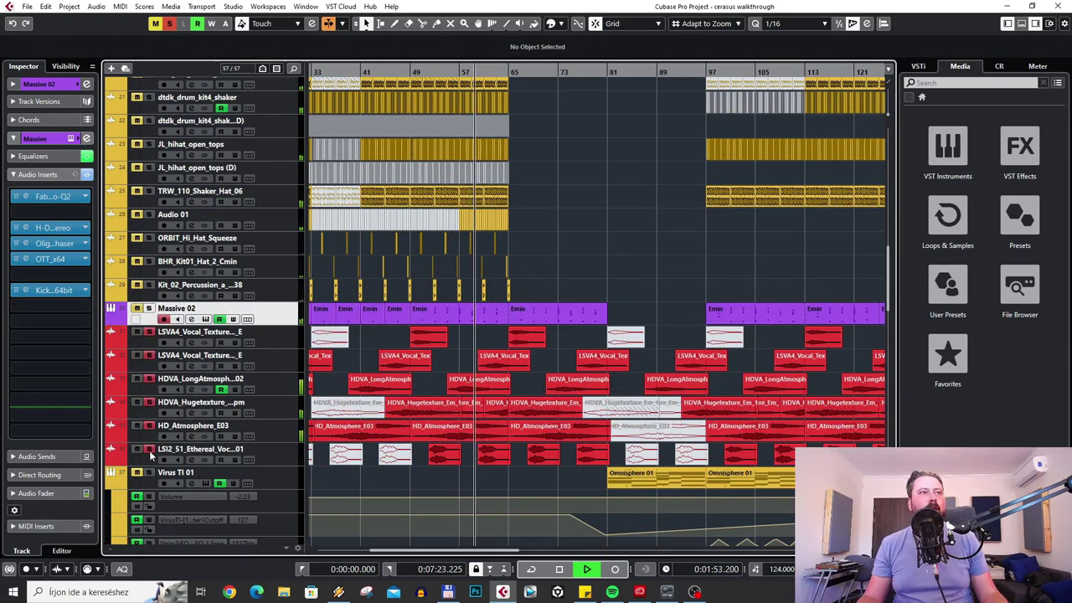
Select the ethereal vocal track and scroll through the atmosphere events to the lead synth tracks.
left_click(287, 450)
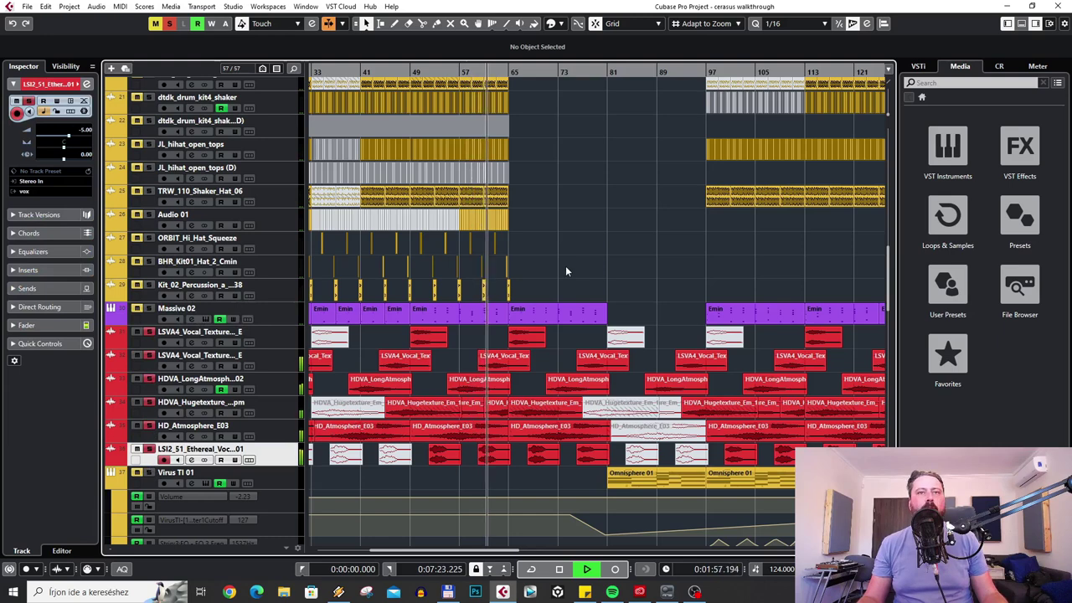
scroll(565, 266, "down", 1)
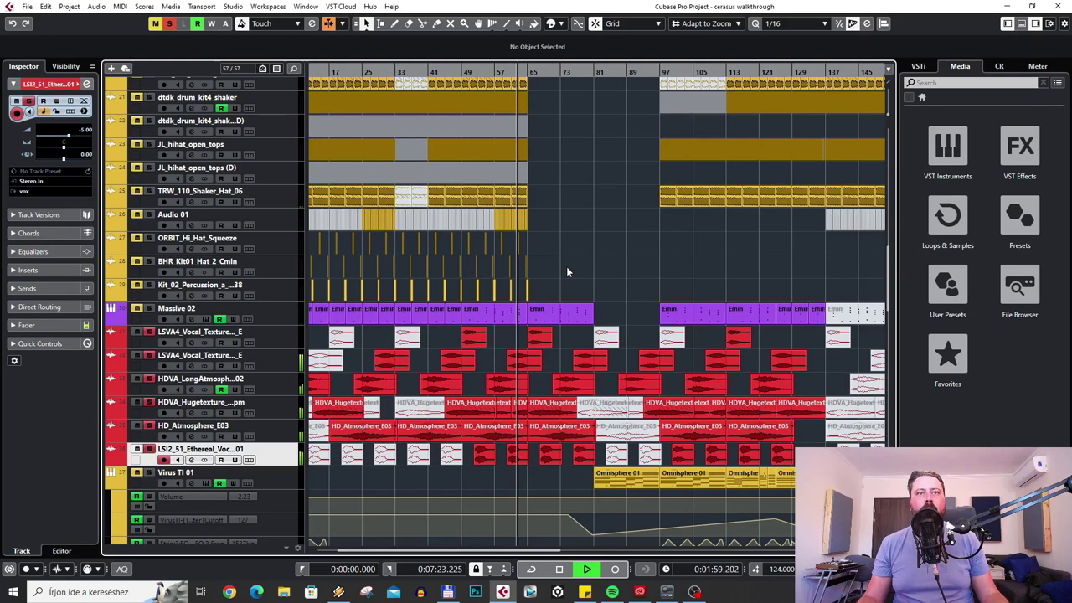
scroll(527, 340, "up", 2)
scroll(526, 340, "down", 3)
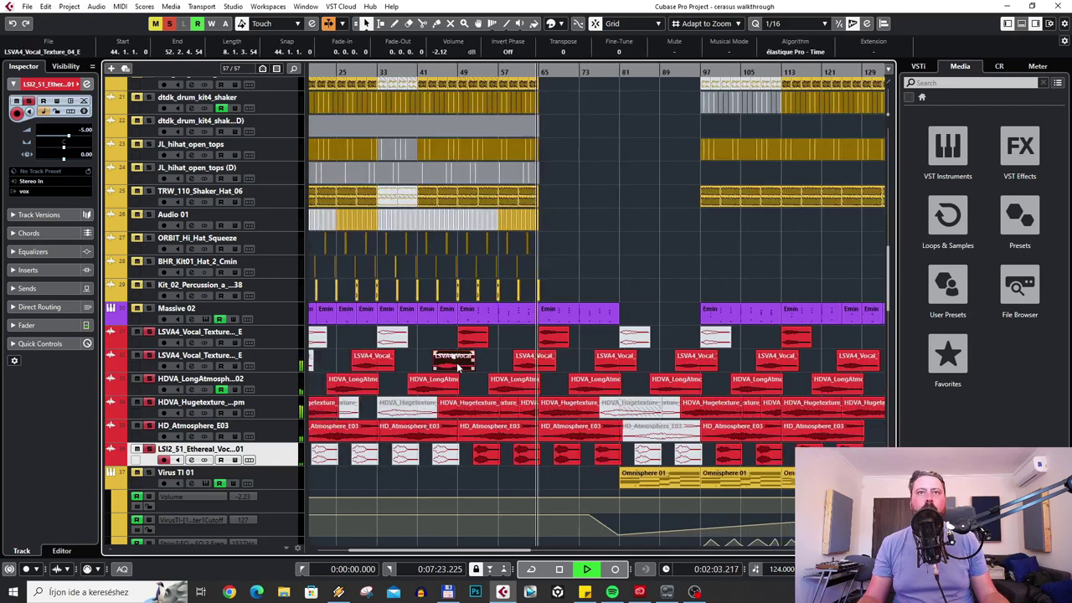
left_click(432, 381)
left_click(634, 225)
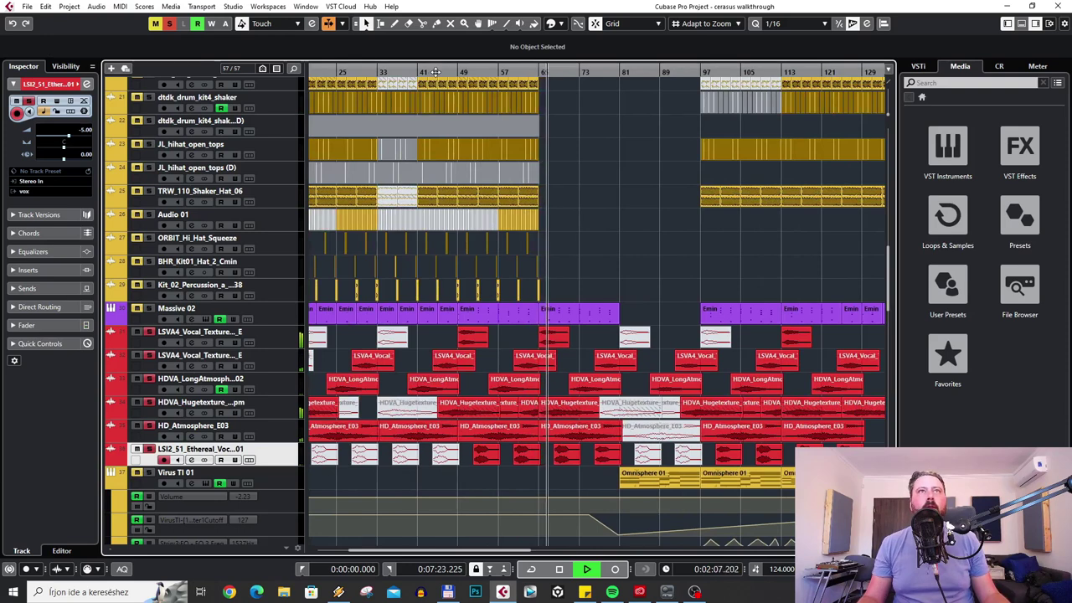
scroll(373, 70, "up", 8)
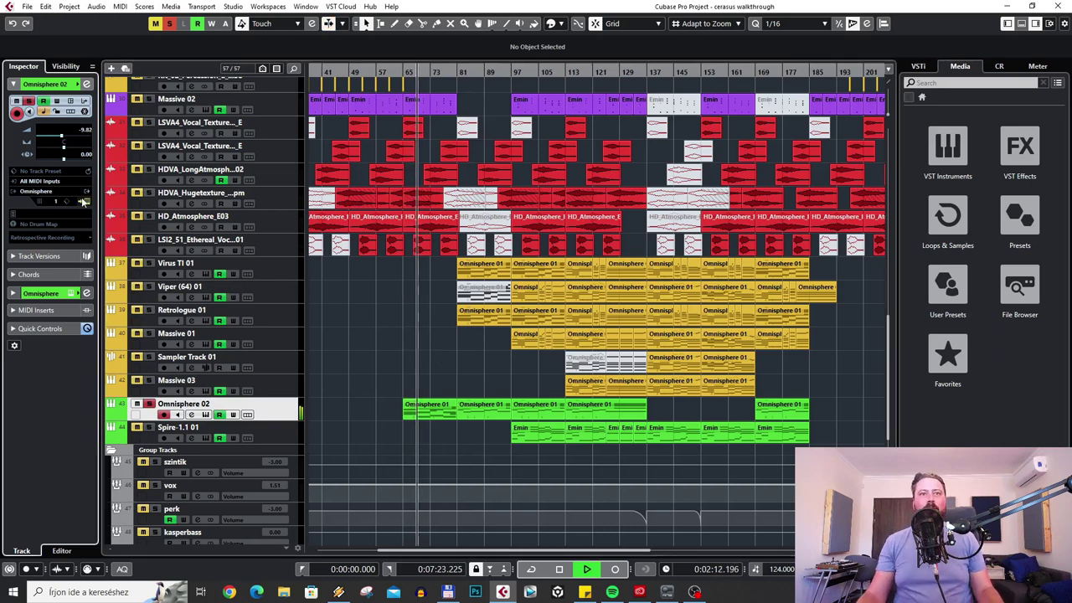
Open the Omnisphere 02 instrument, reposition its window, then close it.
left_click(248, 414)
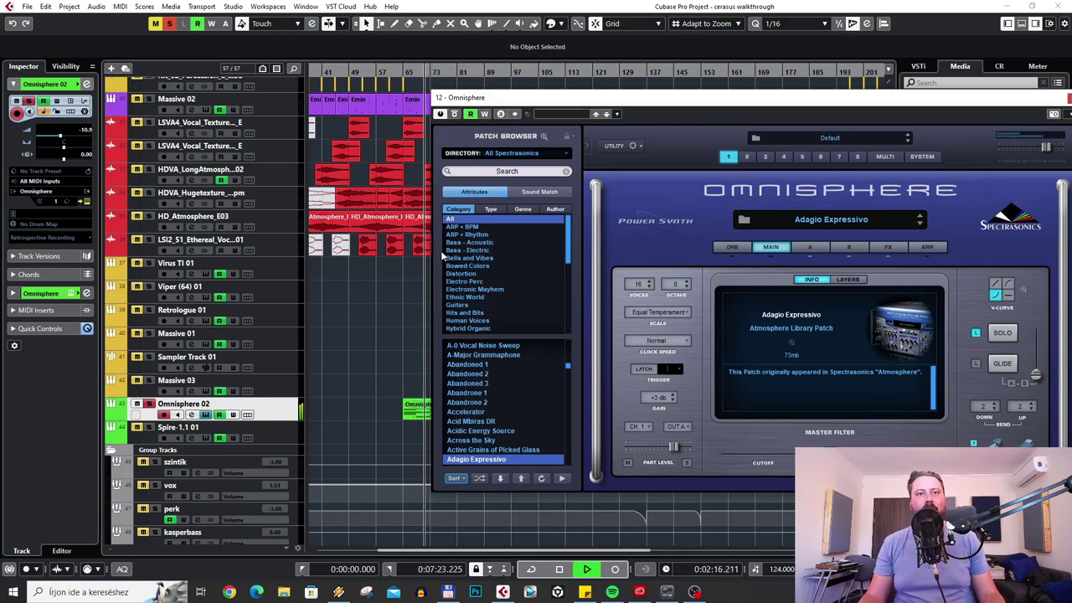
left_click_drag(551, 103, 494, 85)
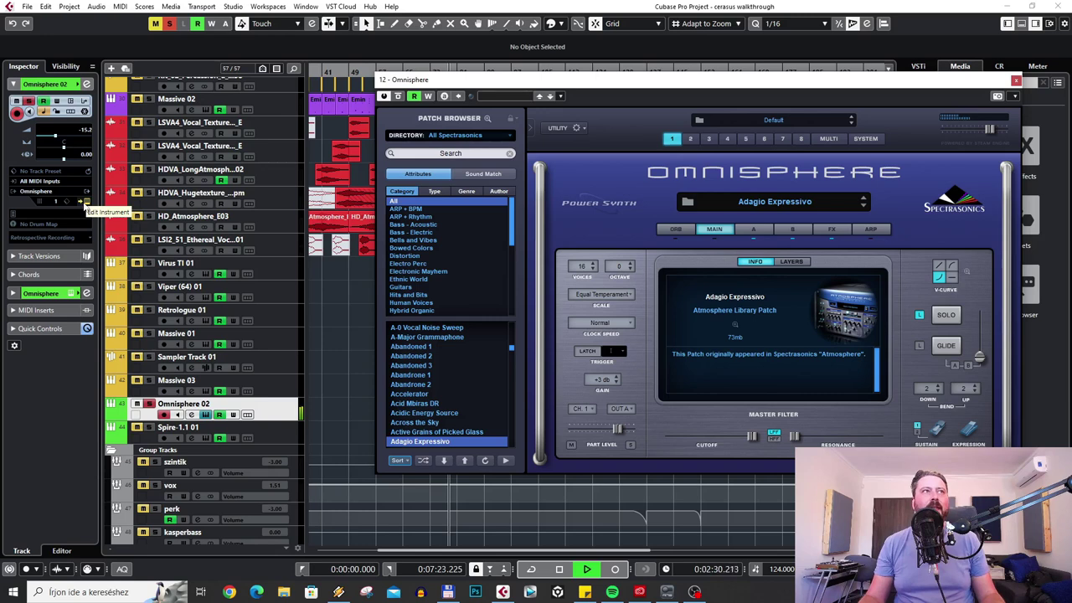
left_click(86, 203)
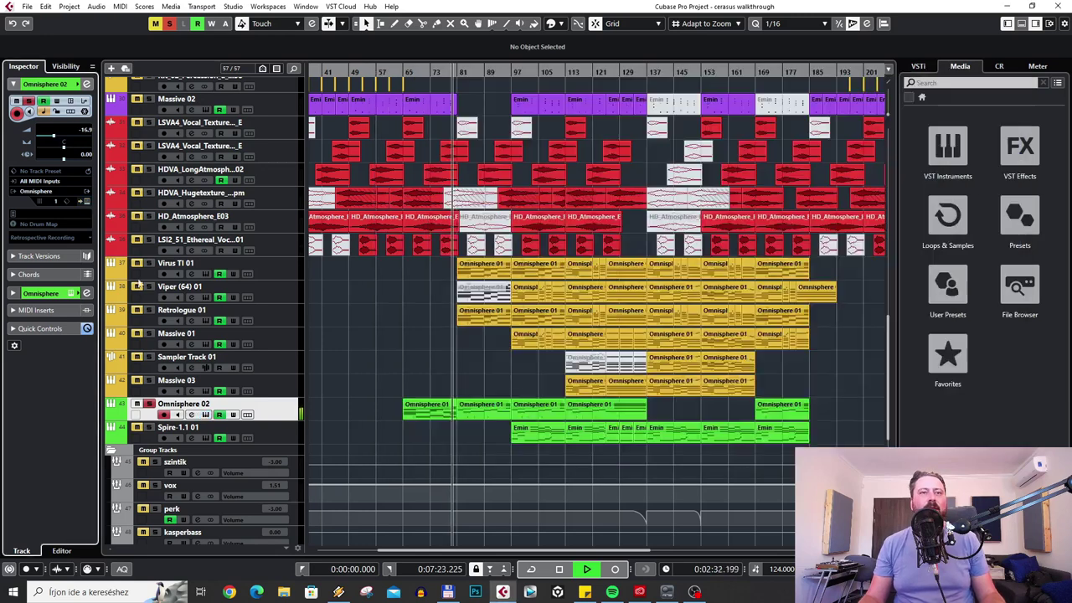
Review the notes of two Omnisphere 01 parts in the Key Editor, around bar 97.
double_click(467, 415)
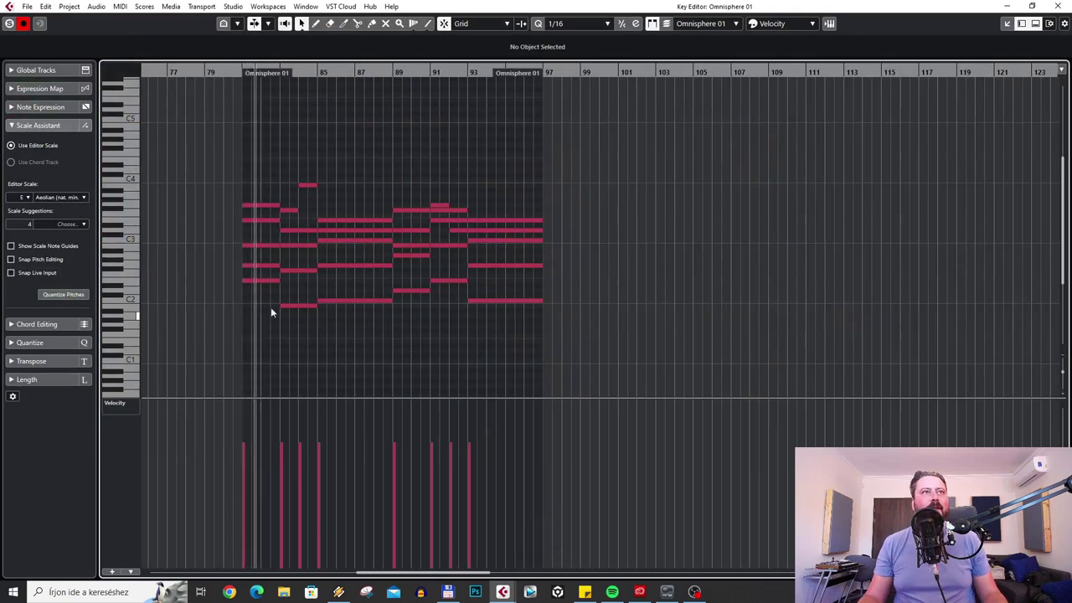
key("Return")
left_click(512, 67)
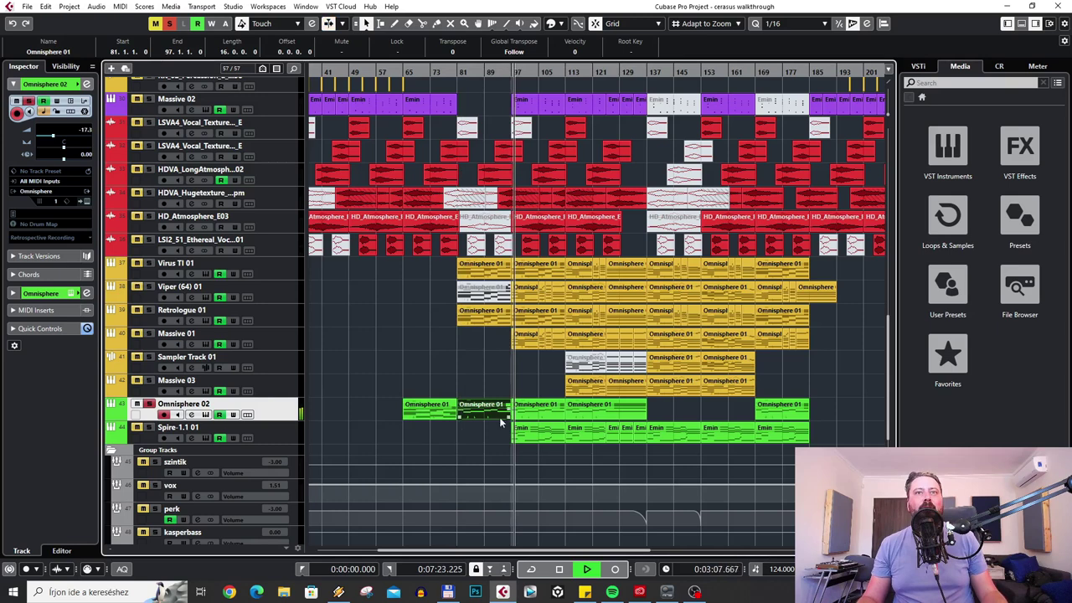
double_click(530, 410)
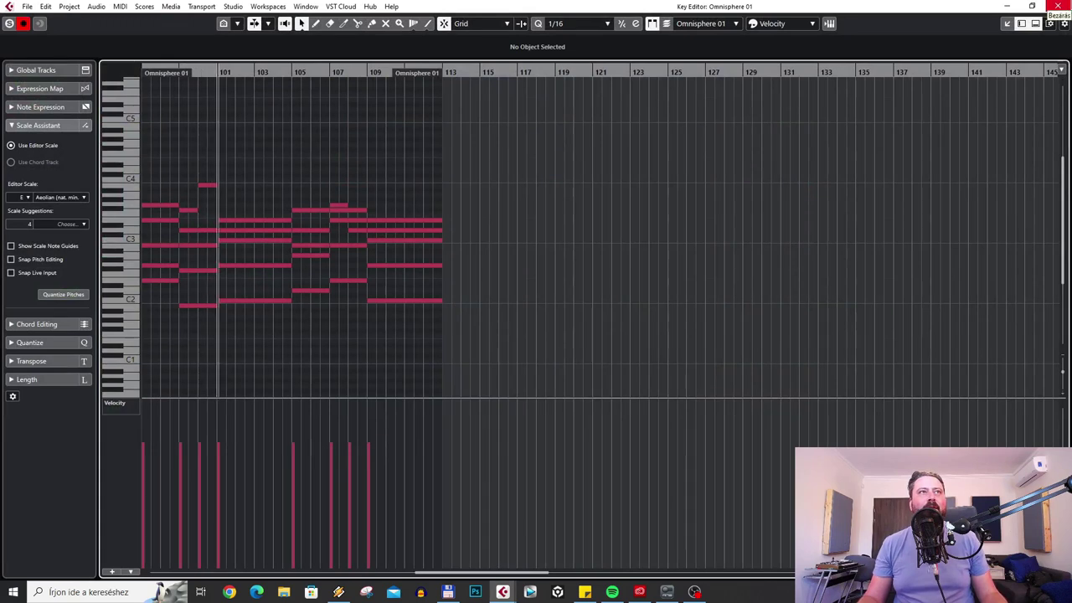
key("Escape")
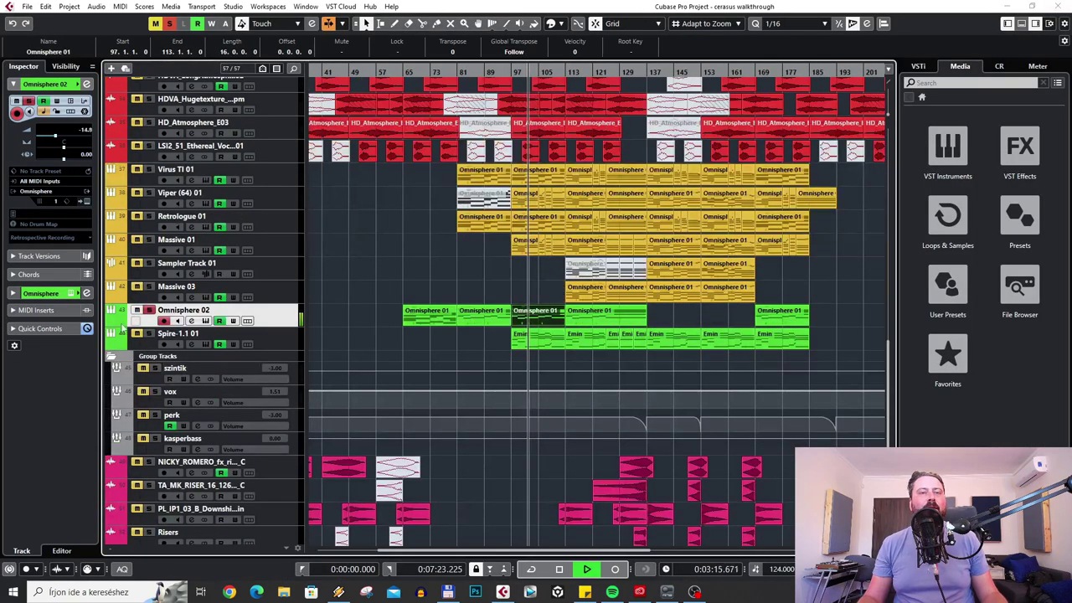
Show Omnisphere 02's used automation lanes, hide them again, and select Spire-1.1 01.
left_click(122, 328)
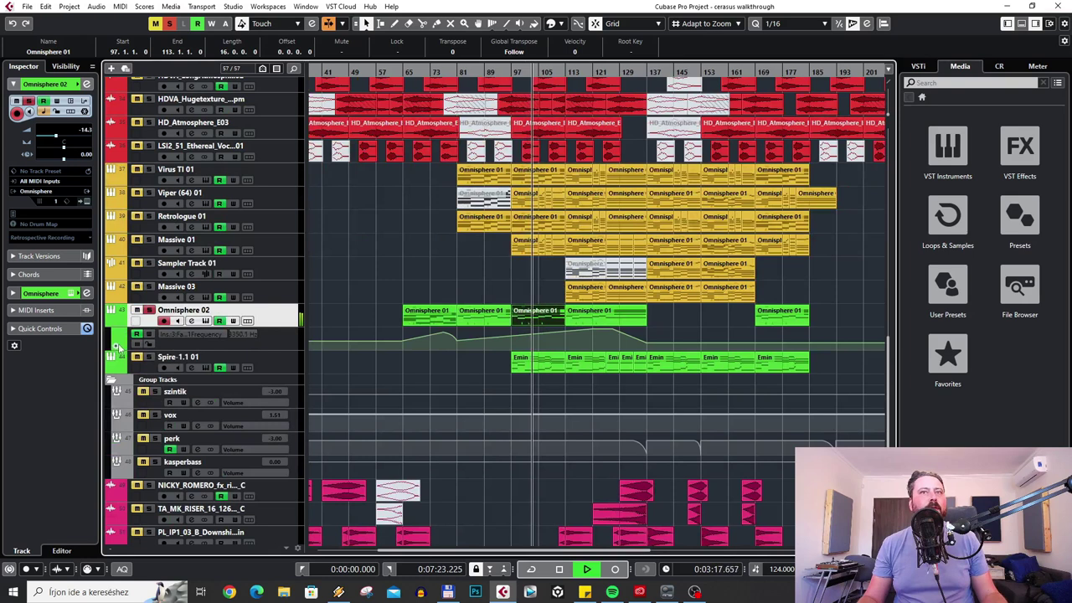
left_click(118, 346)
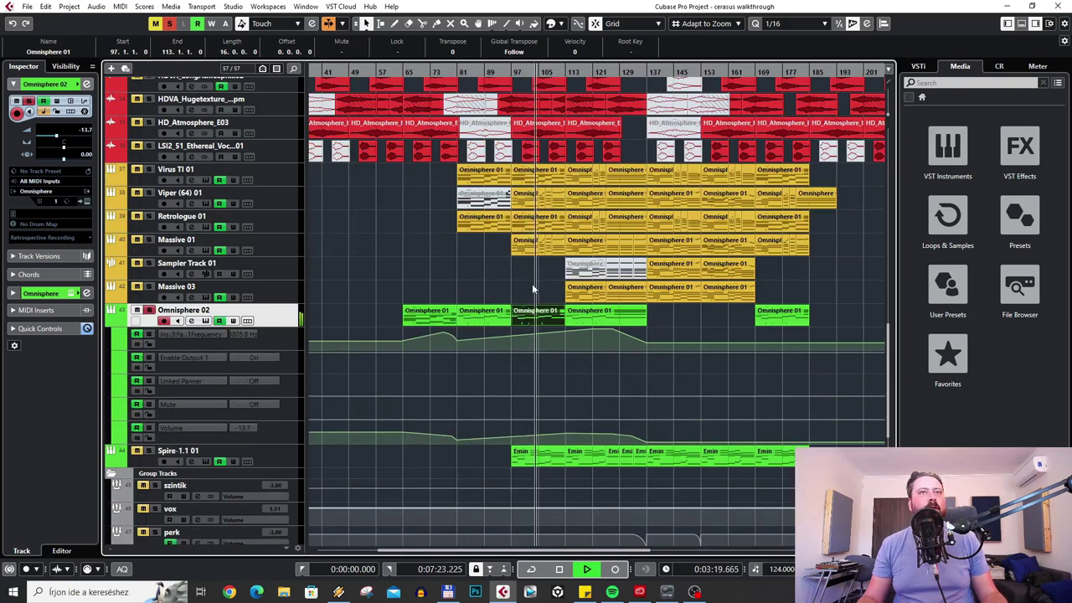
left_click(533, 289)
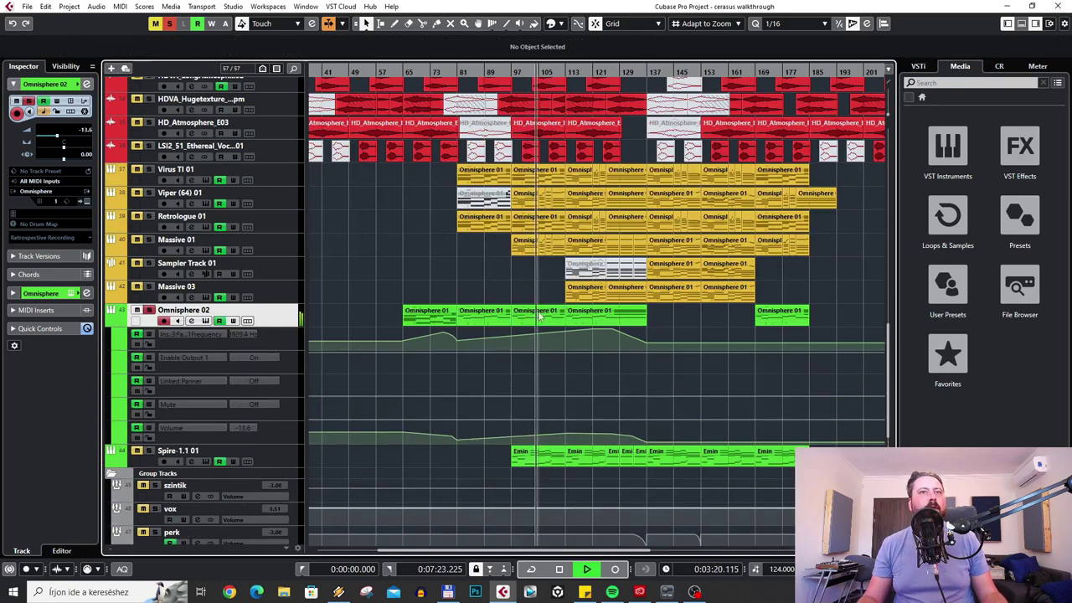
left_click(110, 325)
left_click(141, 343)
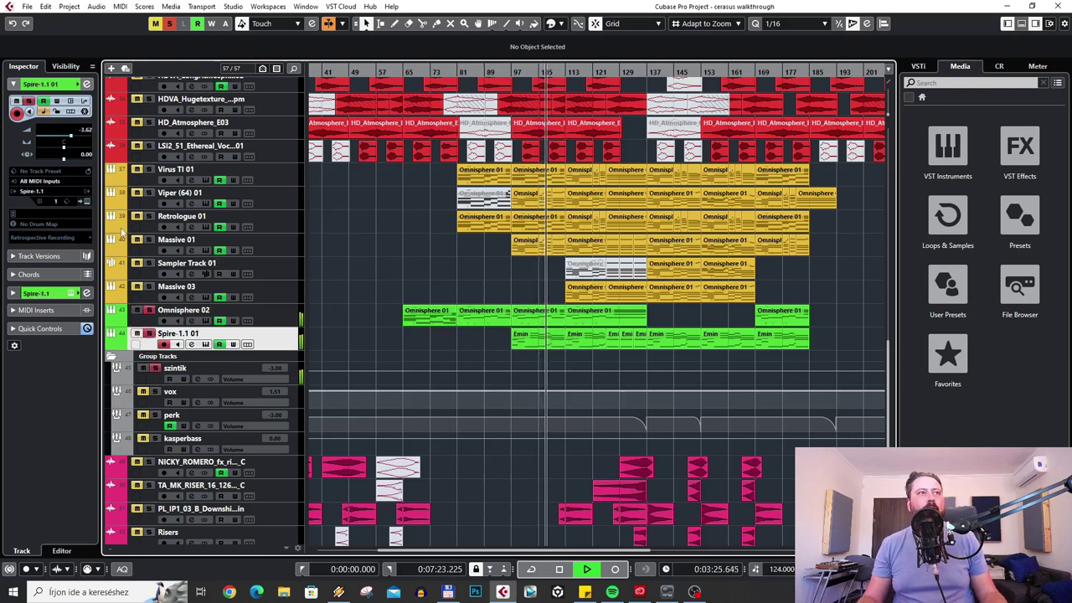
left_click(84, 203)
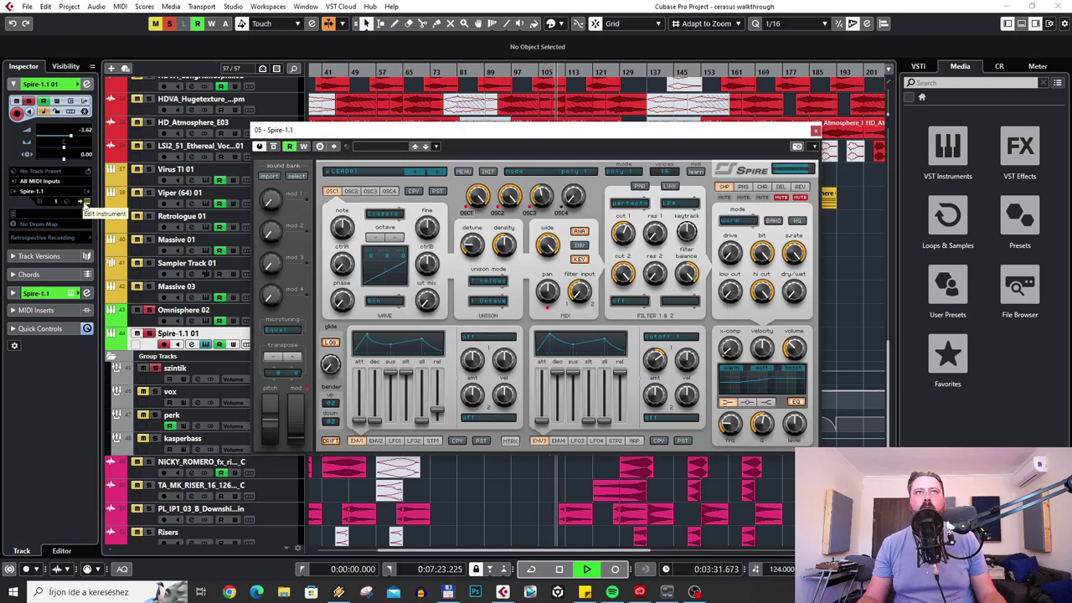
left_click(382, 174)
left_click(568, 136)
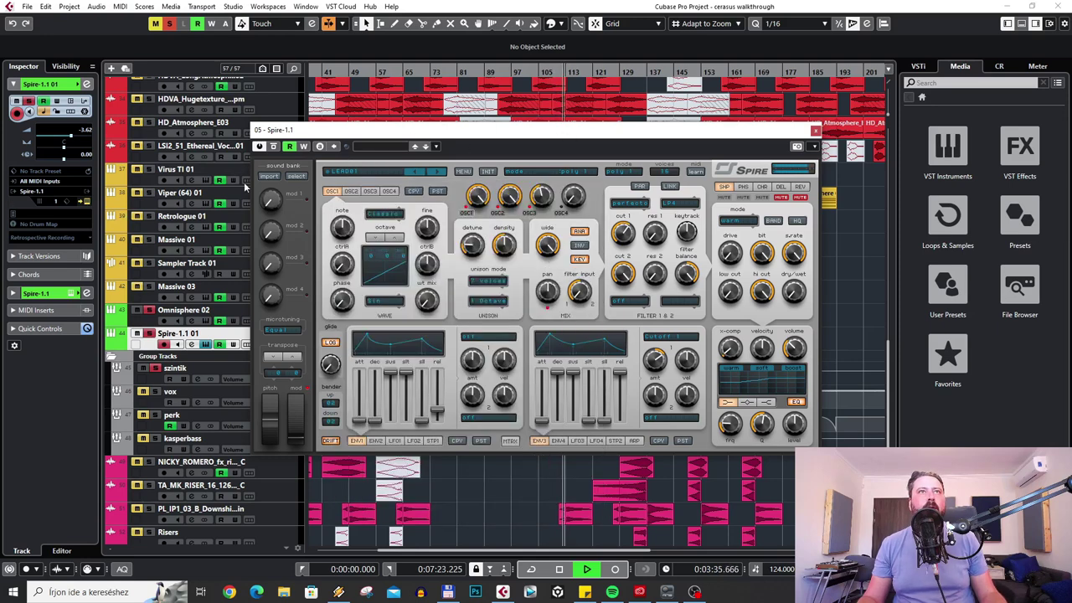
left_click(84, 203)
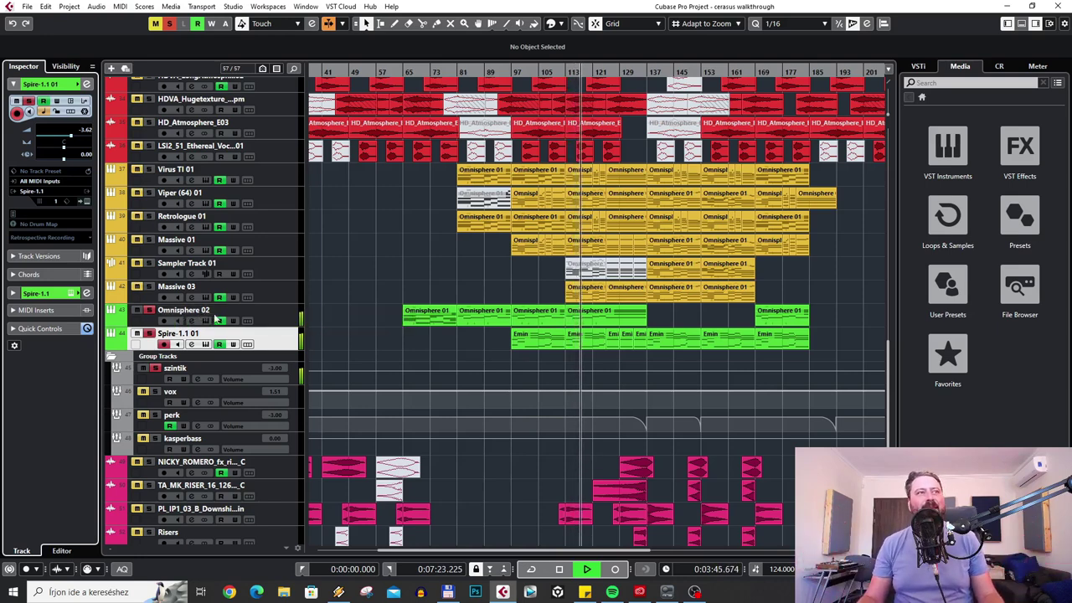
Stop playback and select the Virus TI 01 track, clearing any lead synth part selection.
scroll(464, 277, "up", 10)
scroll(459, 272, "up", 2)
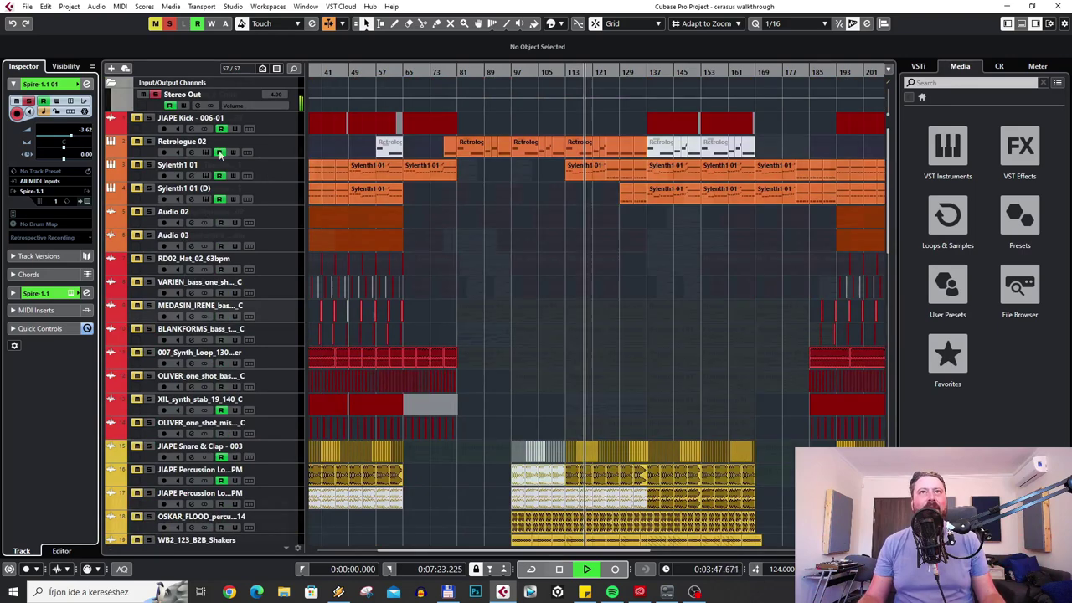
scroll(372, 310, "down", 9)
key("space")
left_click(372, 314)
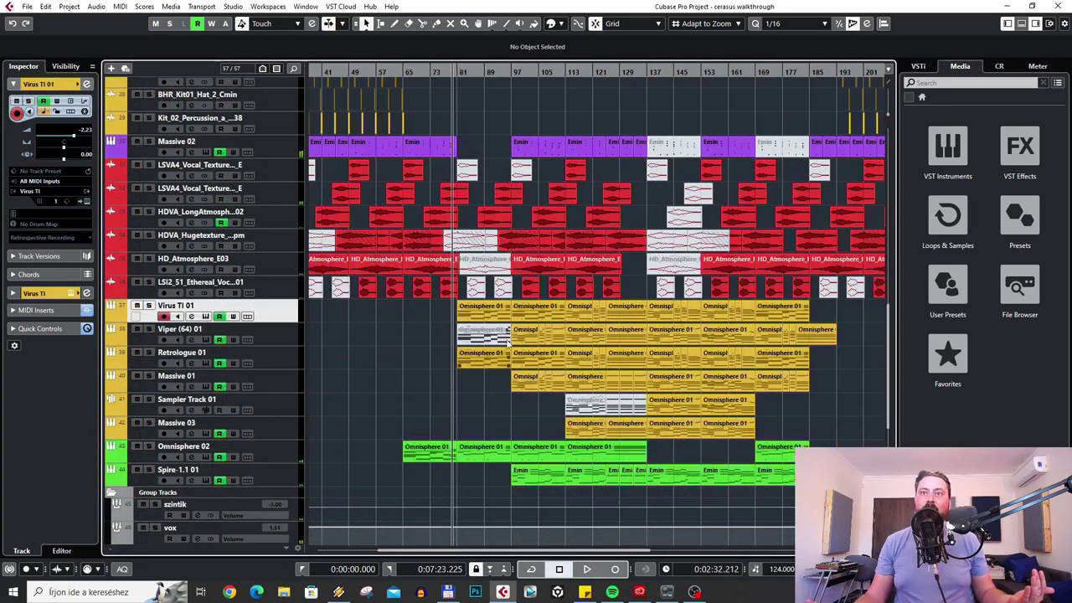
left_click_drag(510, 335, 841, 439)
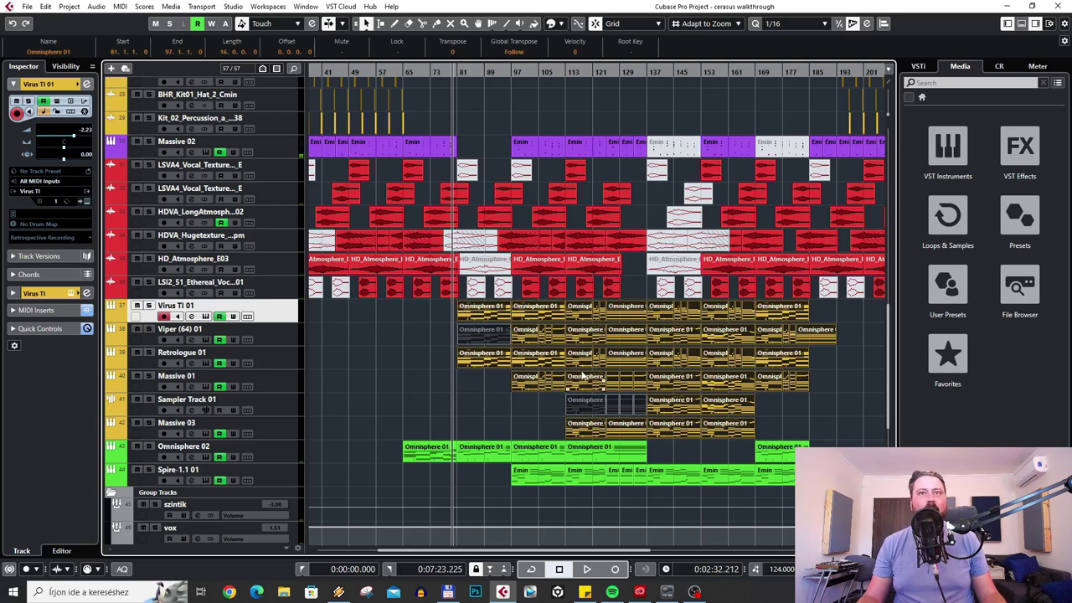
left_click(812, 423)
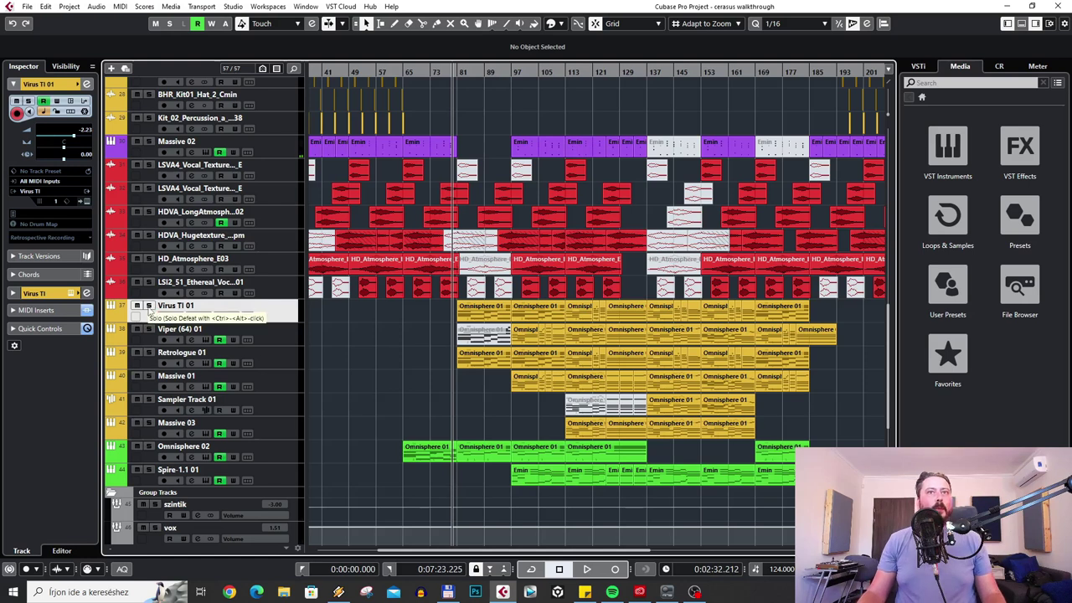
Solo Virus TI 01, play from around bar 81, and open its Virus TI editor.
left_click(150, 306)
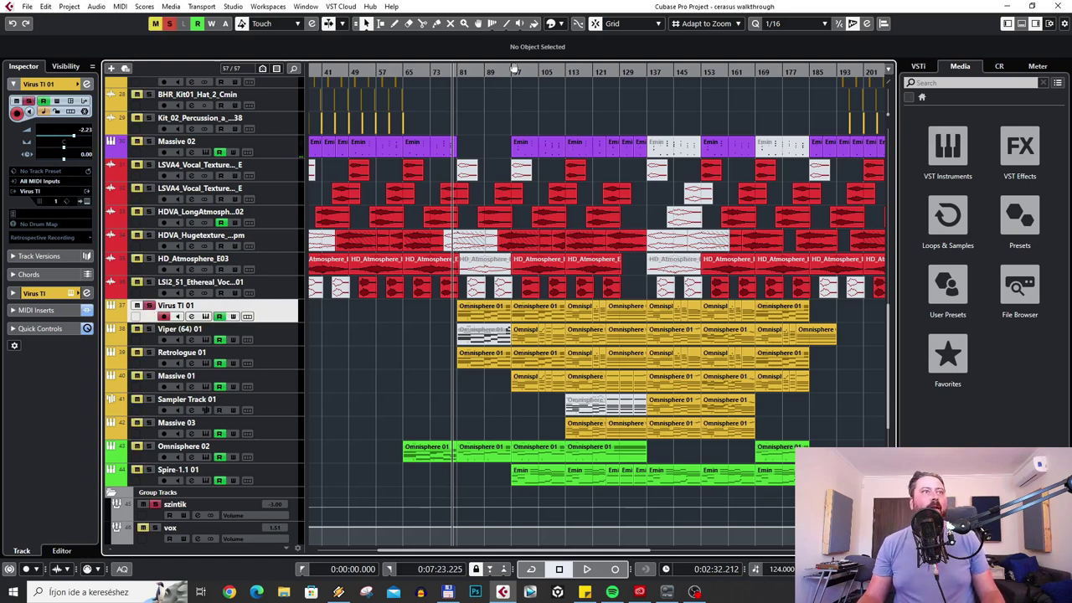
left_click(457, 73)
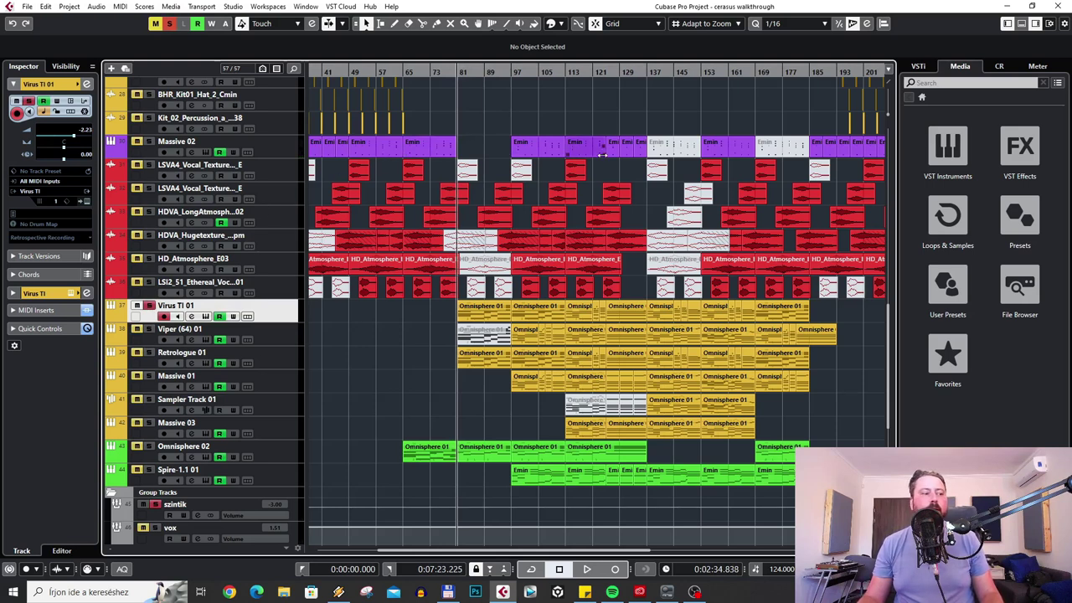
key("space")
left_click(205, 316)
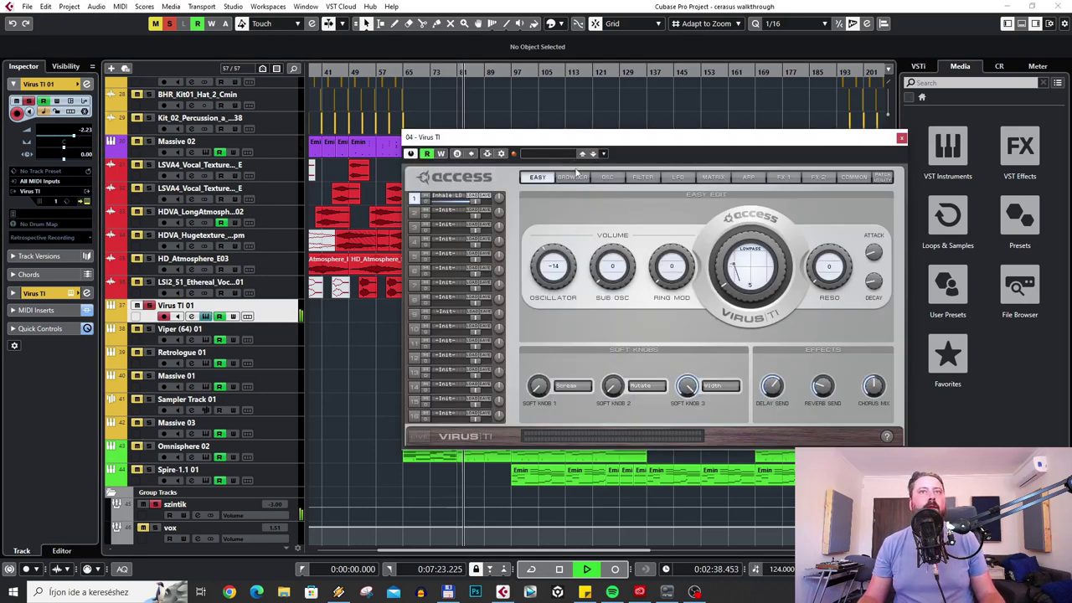
View the Virus TI preset browser showing the Inhale LD patch, then close the window.
left_click(572, 177)
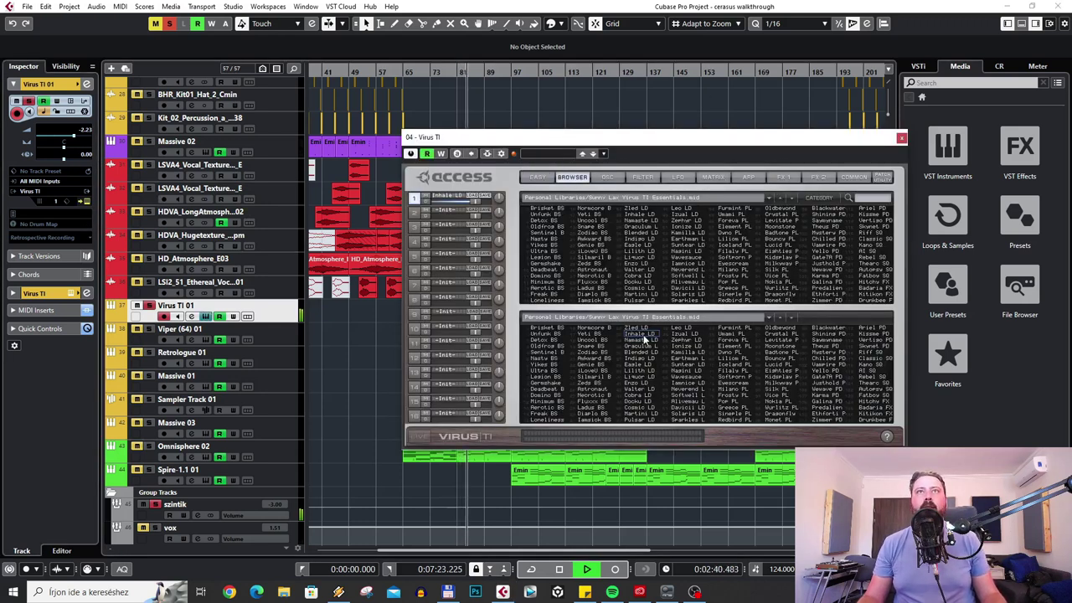
left_click_drag(668, 144, 818, 21)
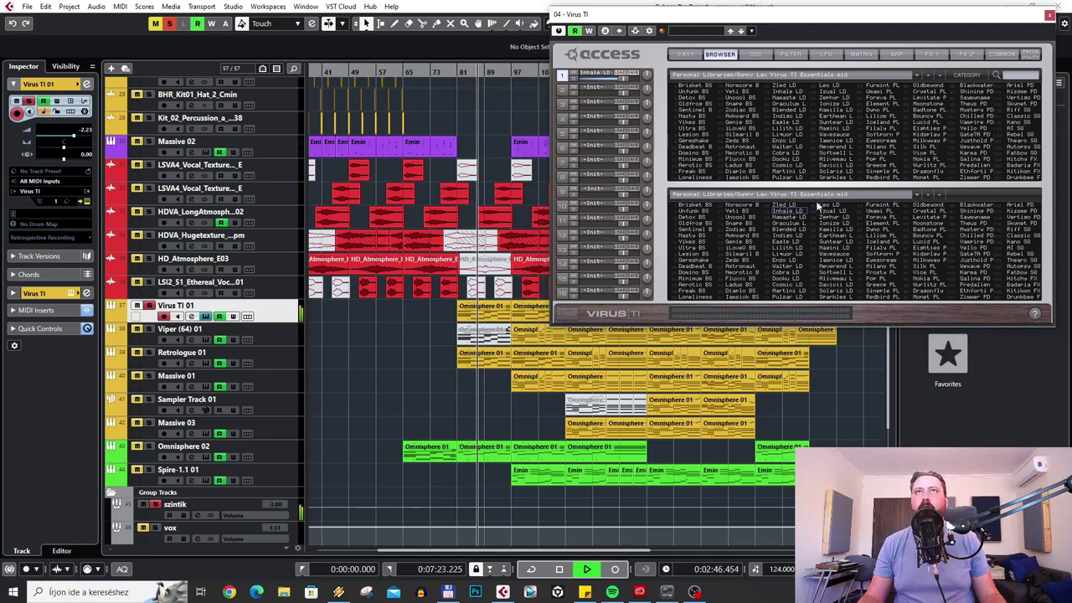
left_click(1052, 15)
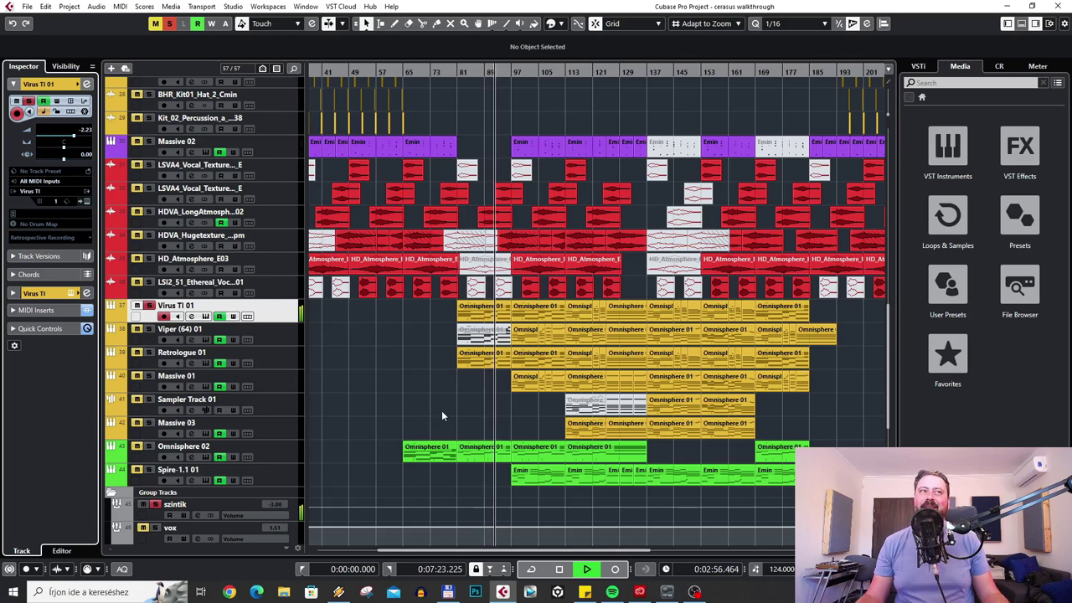
Select Viper (64) 01 and check its SQ Arena AS patch in the Viper window, then close it.
left_click(146, 336)
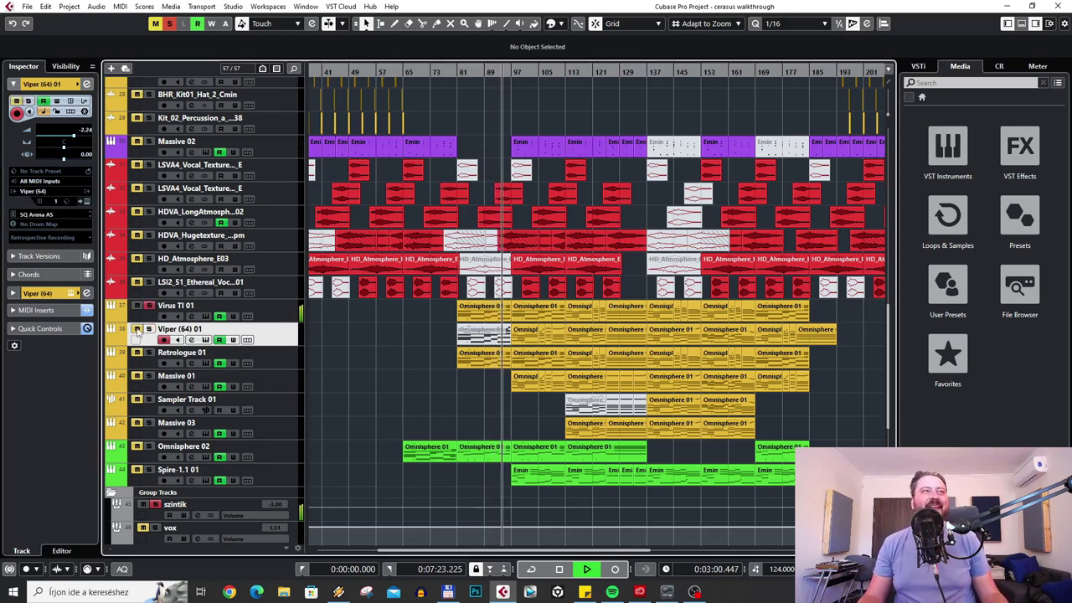
left_click(88, 203)
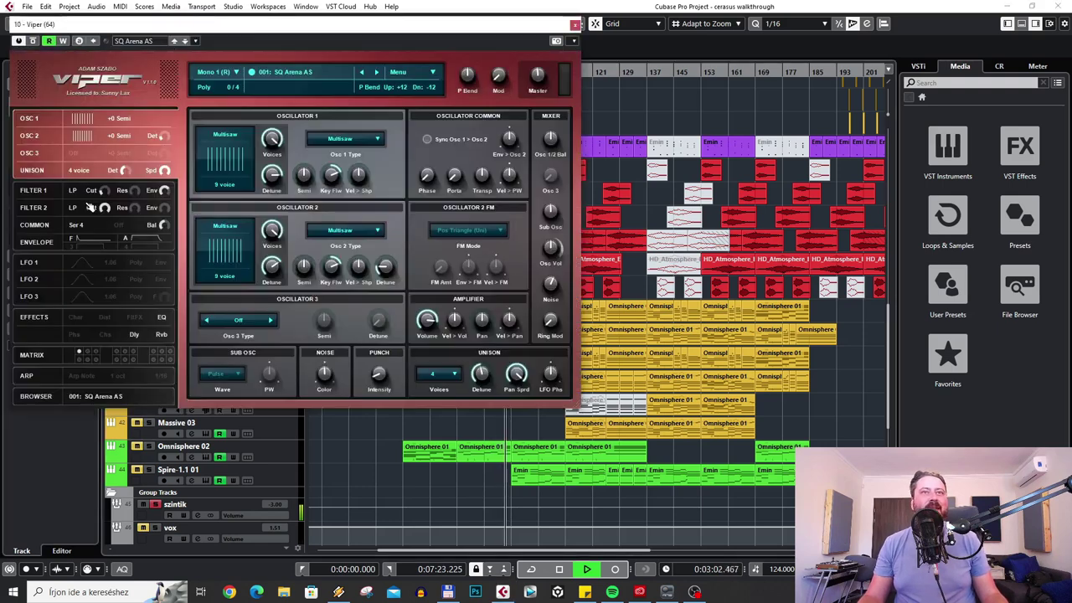
left_click_drag(376, 24, 799, 110)
left_click(897, 101)
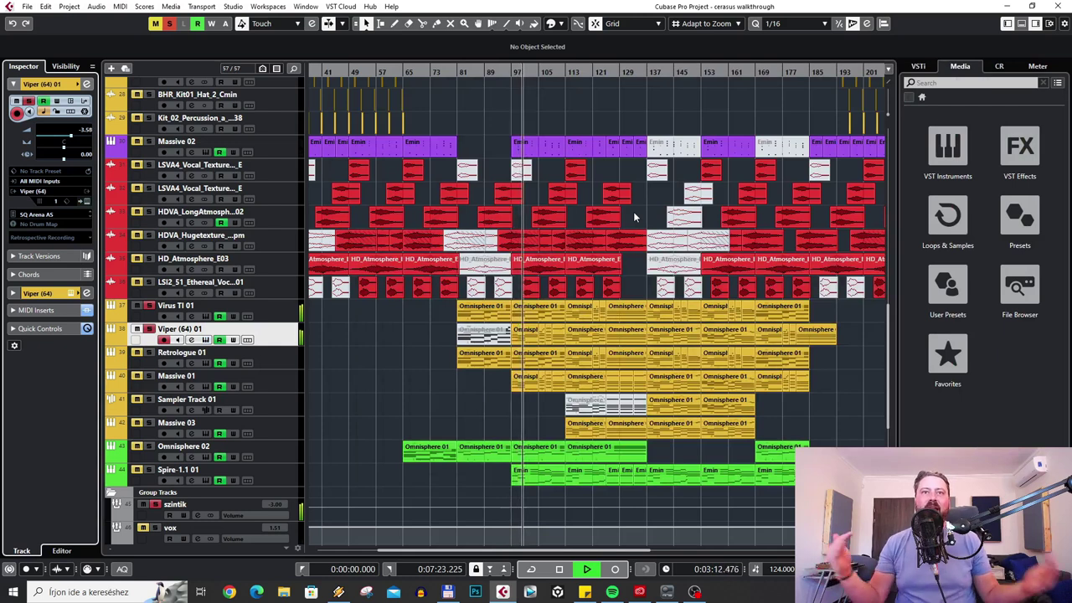
Reopen and close the Viper window, then arm Virus TI 01 for monitoring.
left_click(84, 202)
left_click(84, 202)
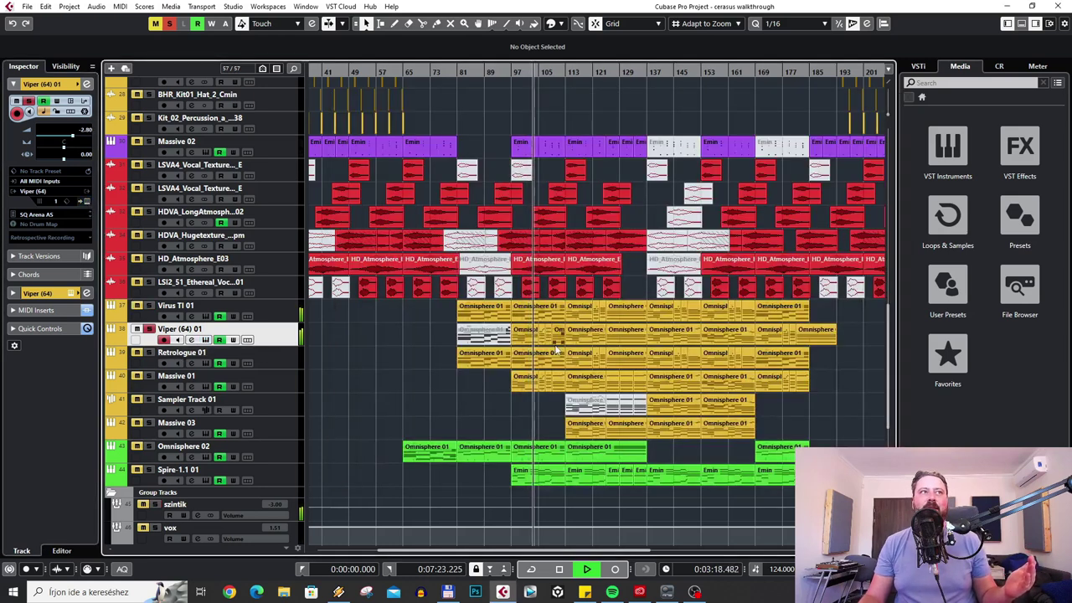
left_click(148, 305)
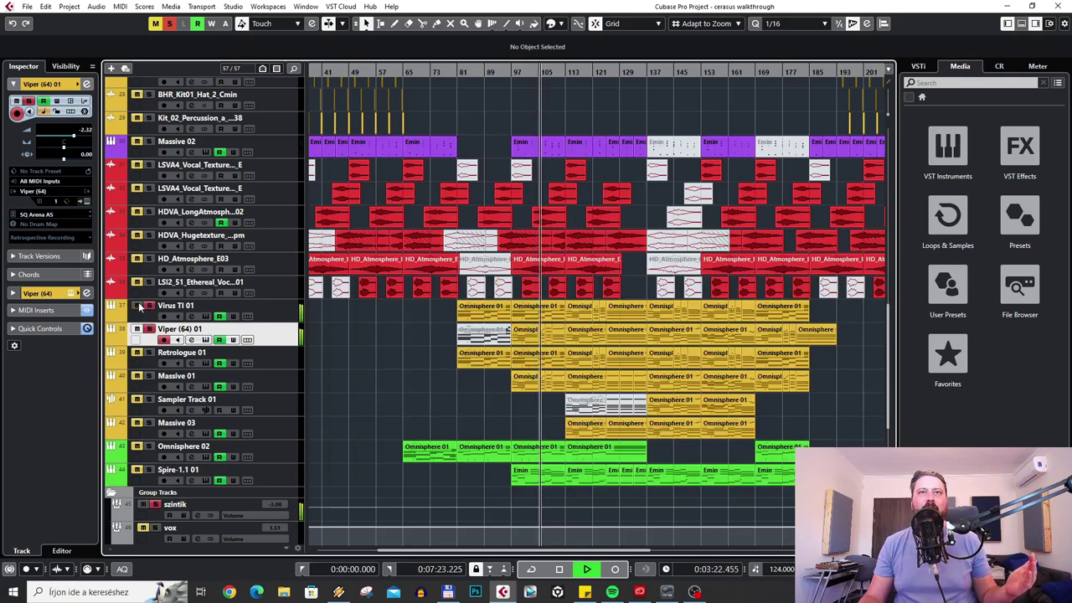
Zoom in and select Retrologue 01, opening and closing its Retrologue 2 instrument.
left_click(517, 321)
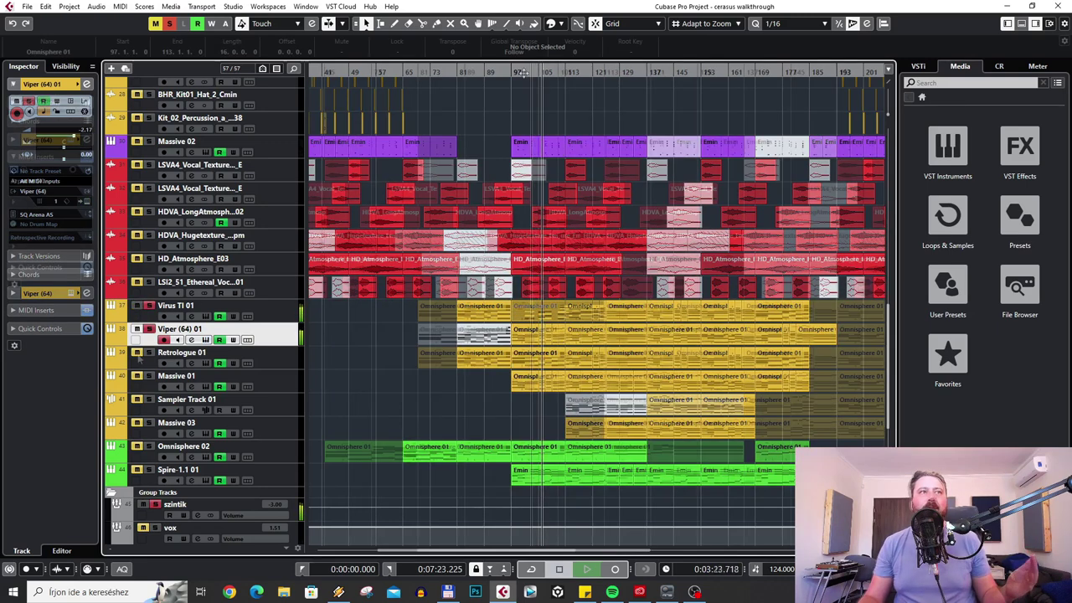
key("h")
left_click(144, 350)
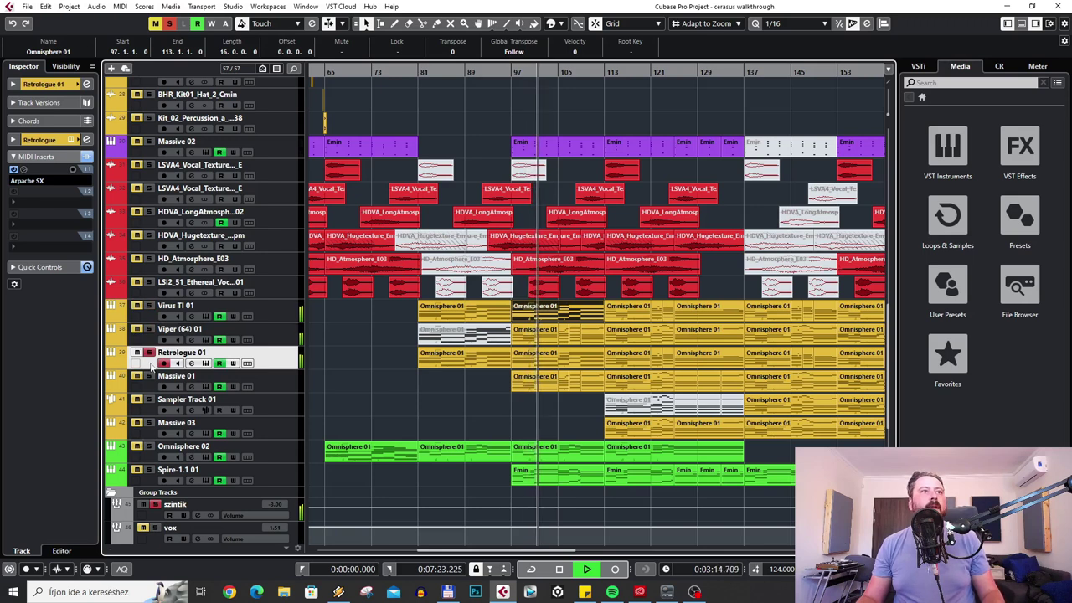
left_click(73, 139)
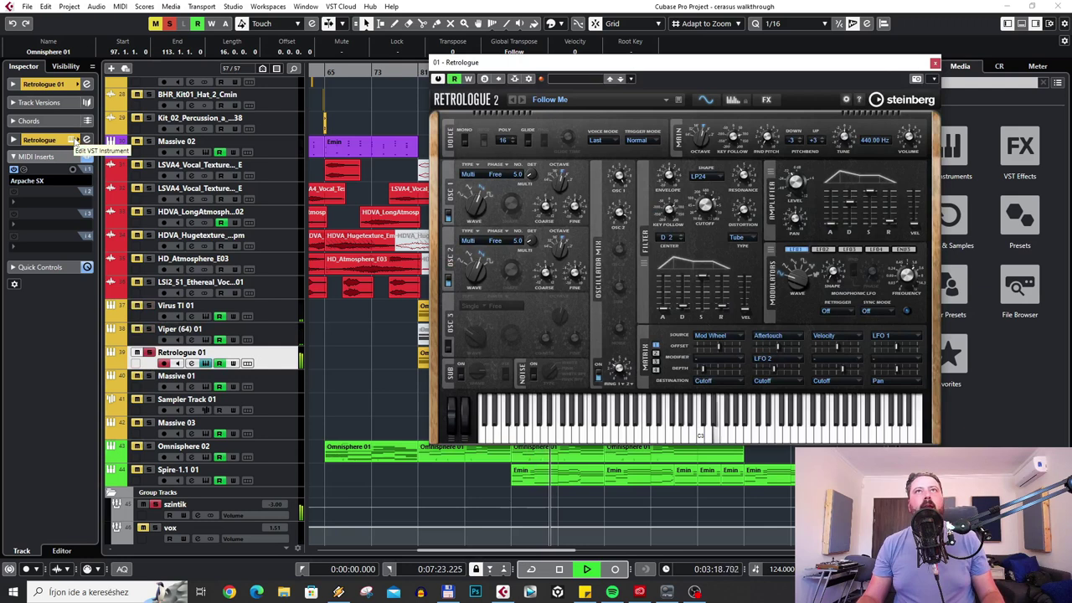
left_click(73, 139)
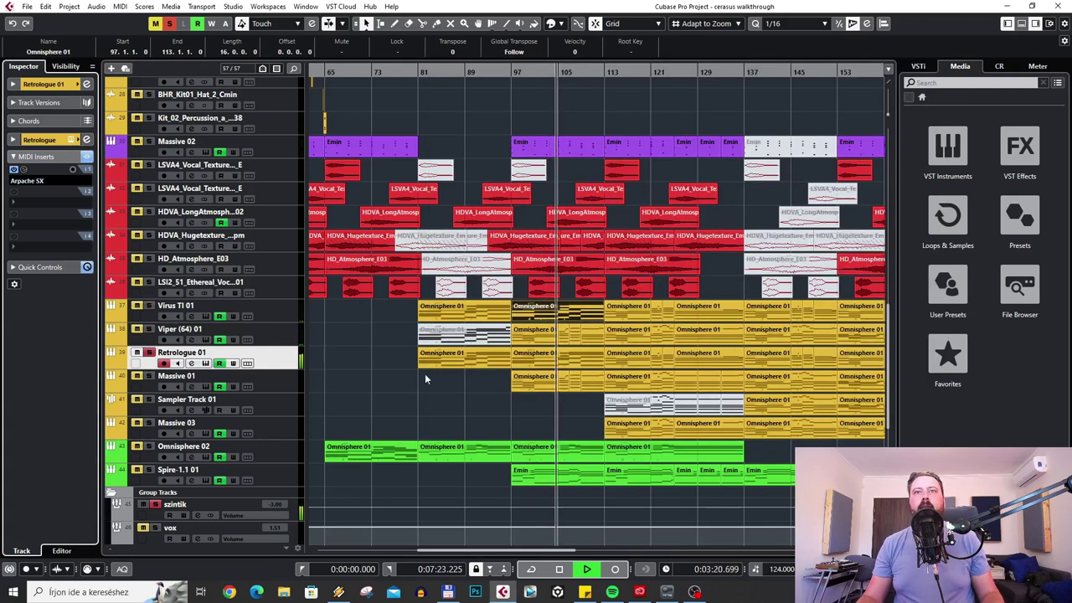
Arm Viper (64) 01, stop playback, and select Massive 01.
left_click(149, 328)
key("space")
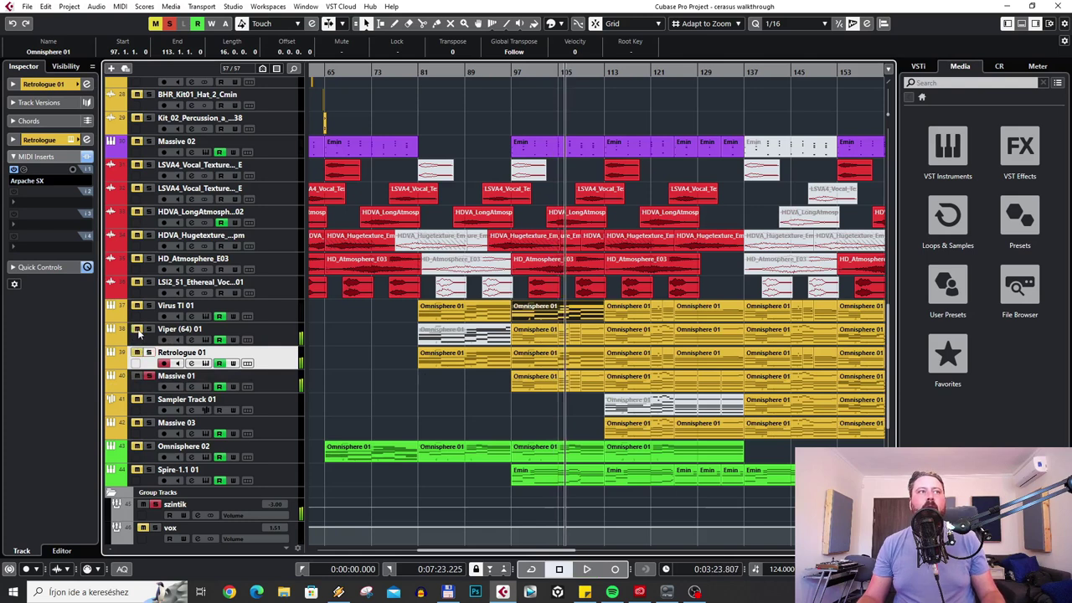
left_click(158, 384)
Restart playback and check Massive 01's Massive instrument before closing it.
key("space")
left_click(73, 140)
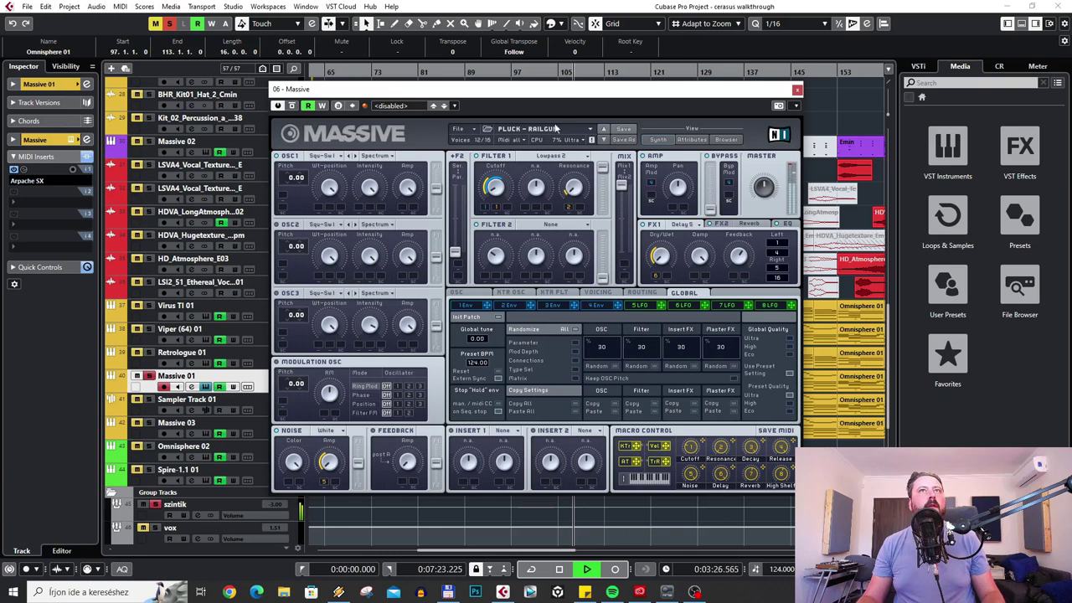
left_click(798, 90)
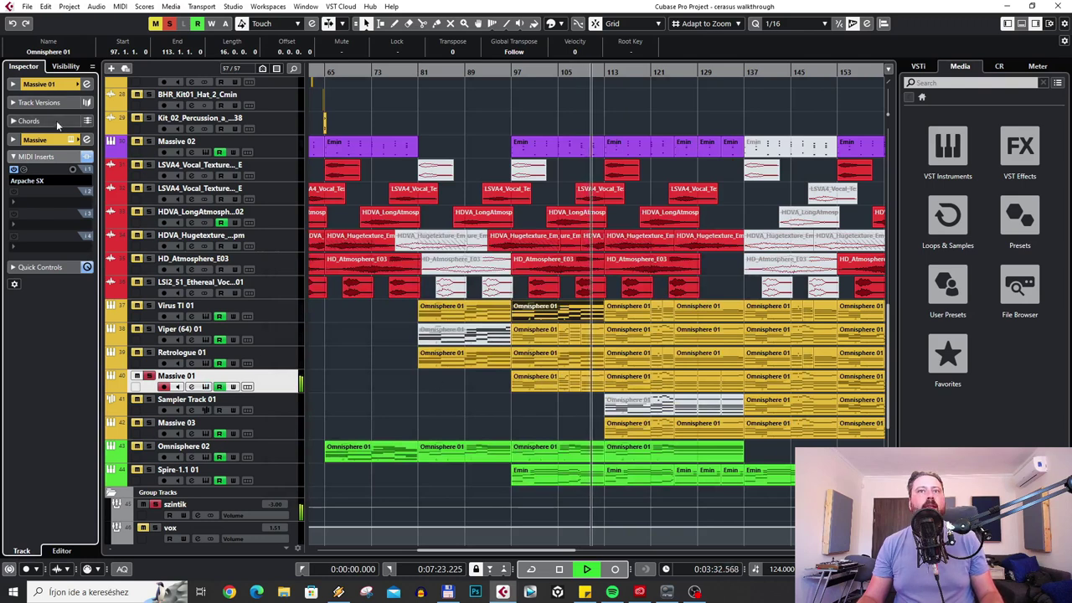
Inspect Massive 01's channel inserts and EQ curve in the Inspector, then return to track settings.
left_click(39, 83)
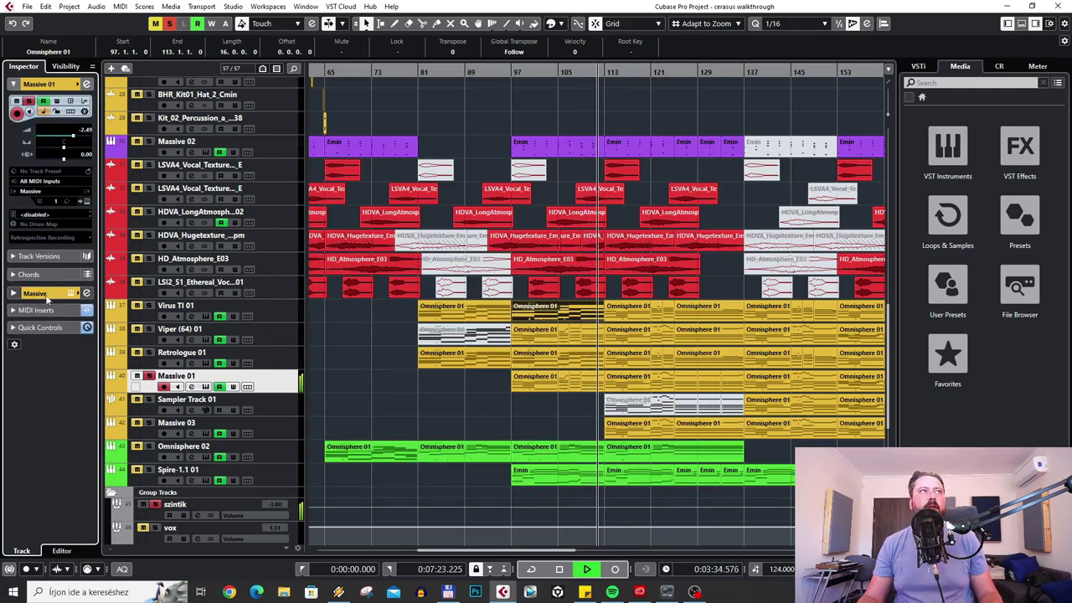
left_click(35, 293)
left_click(50, 177)
left_click(33, 156)
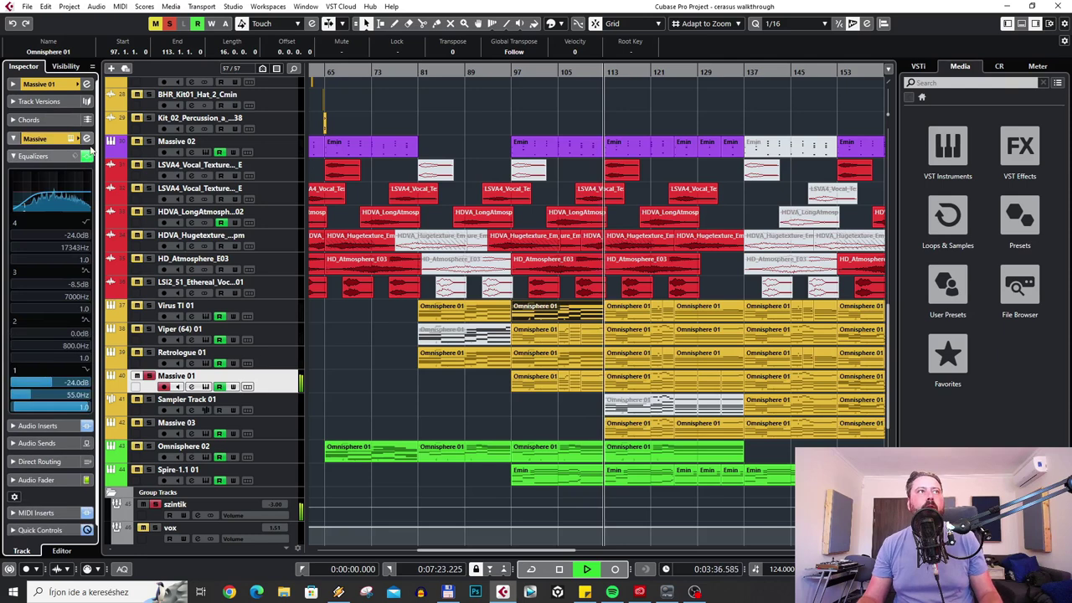
left_click(38, 84)
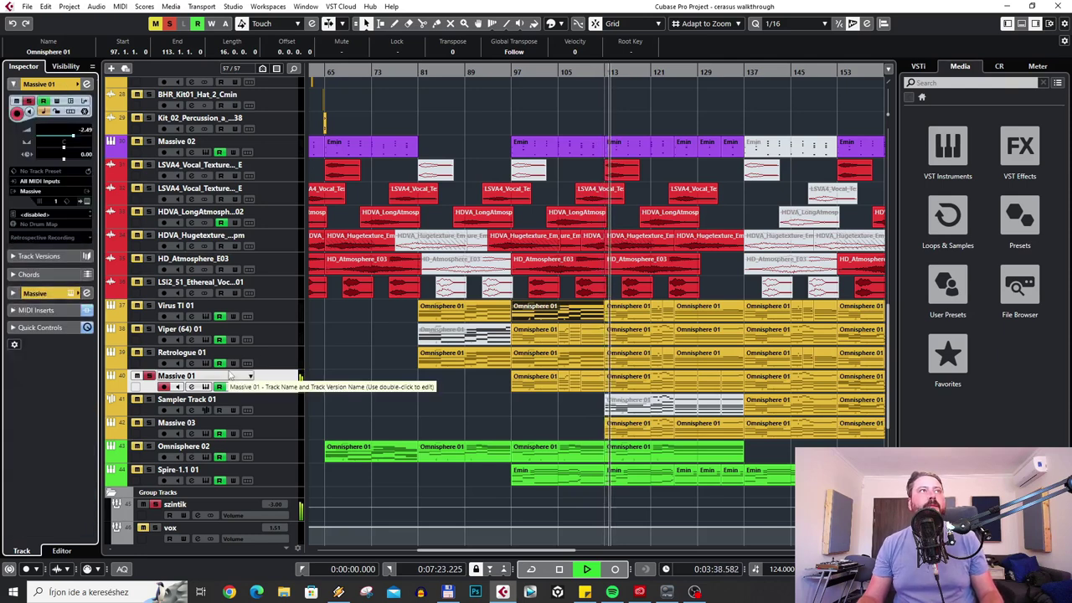
Stop playback at 0:03:38.779, zoom out to the full arrangement, deselect, and select Massive 03.
key("space")
key("g")
key("g")
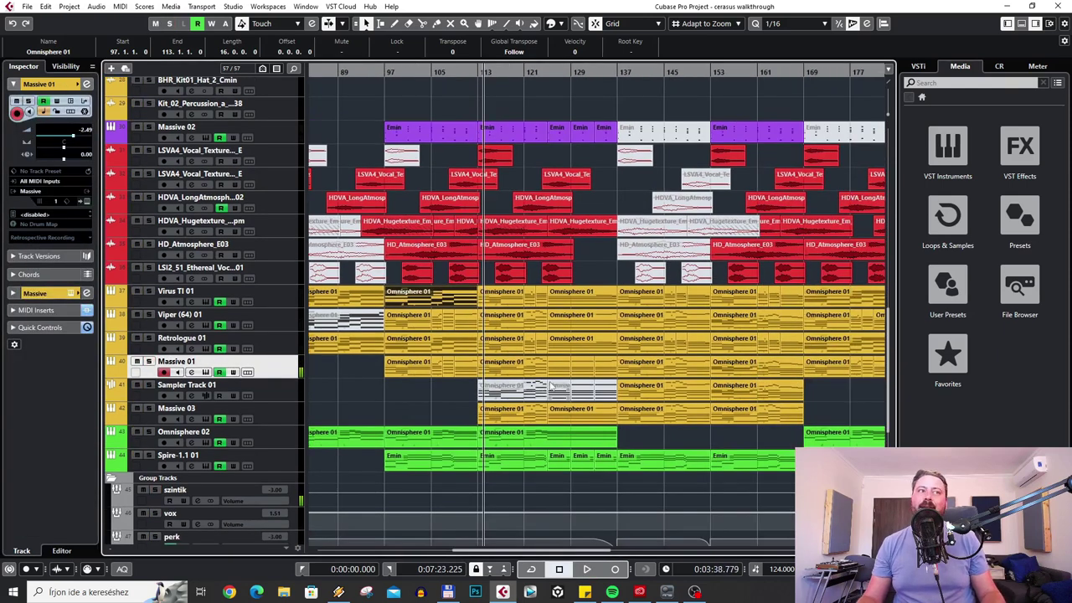
left_click(759, 380)
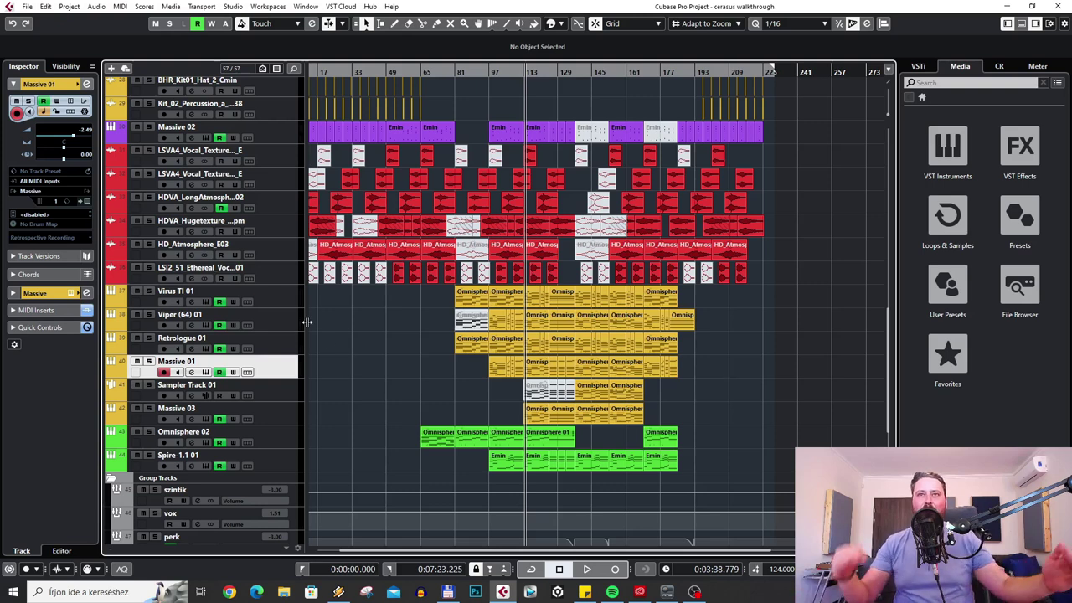
left_click(279, 417)
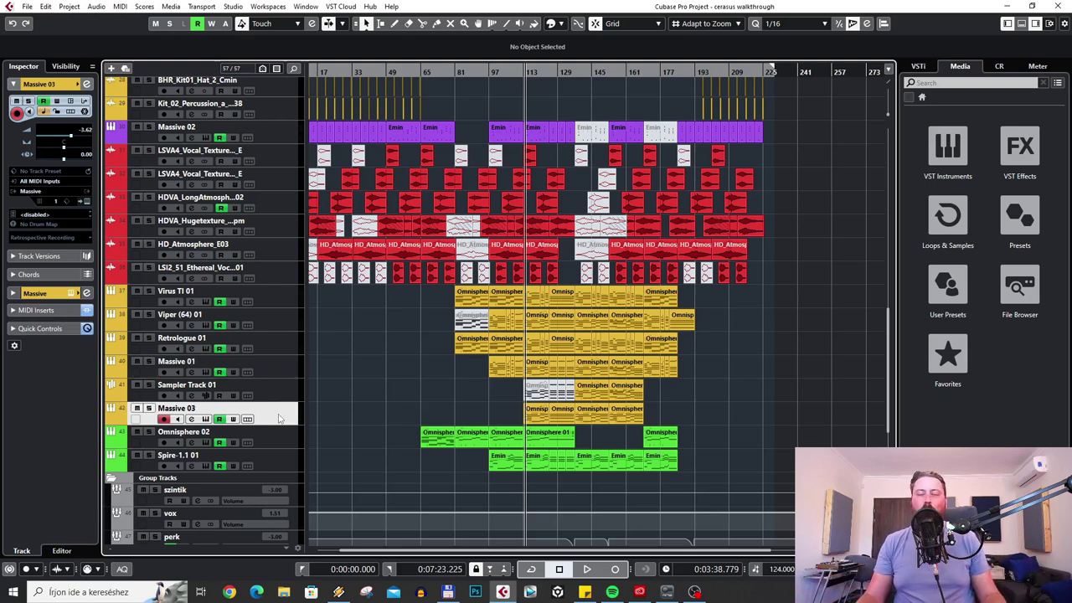
Solo Massive 03 and check its PLUCK - ANJUNA patch in the Massive window before closing it.
left_click(149, 408)
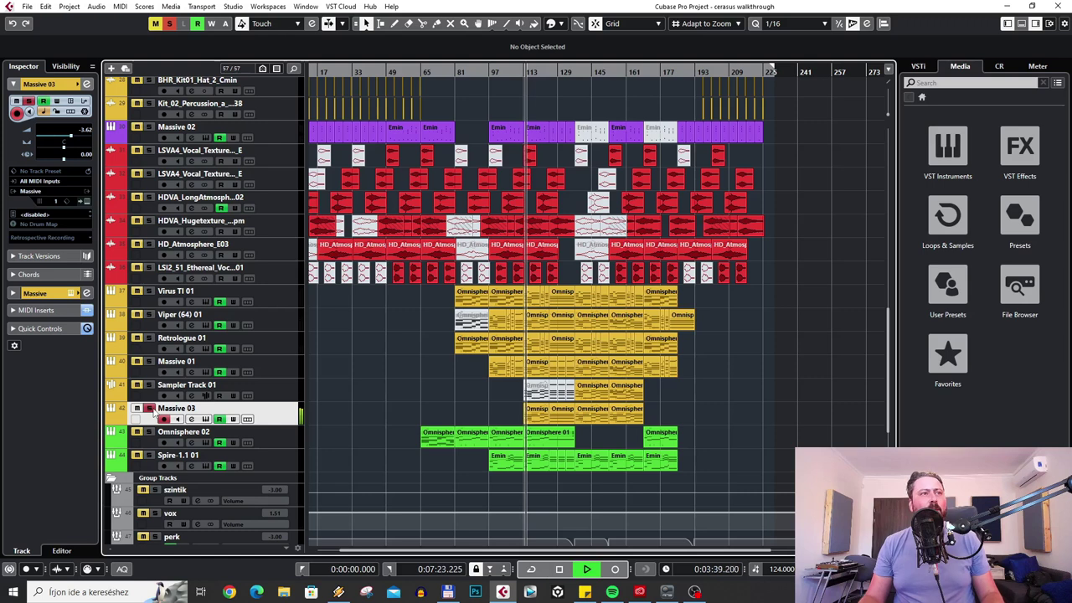
left_click(86, 202)
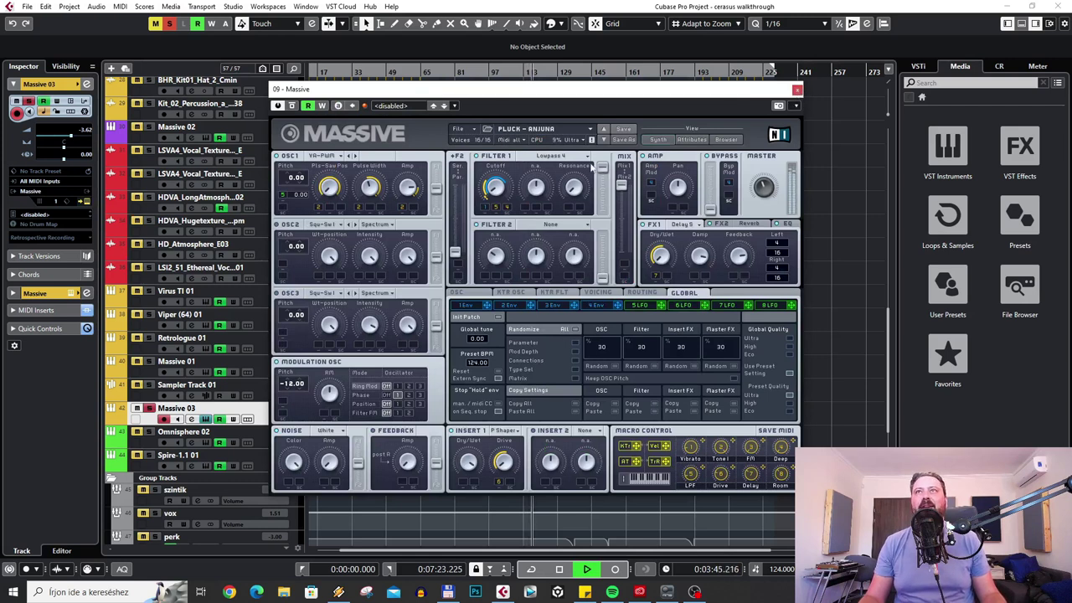
left_click(797, 91)
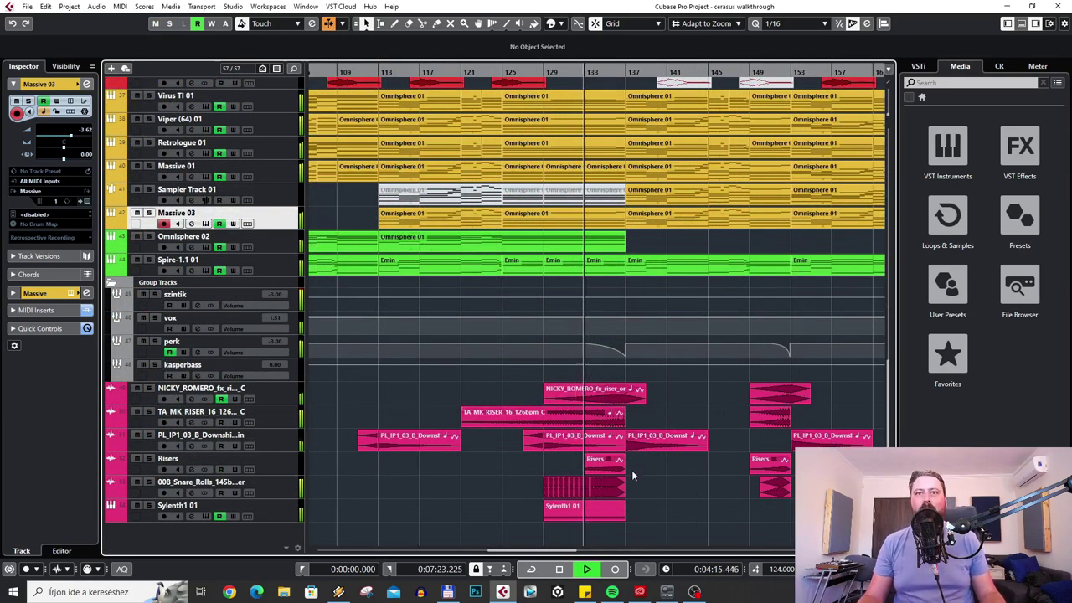
Scroll through the track list and collapse the Group Tracks folder over its four group tracks.
scroll(632, 474, "down", 1)
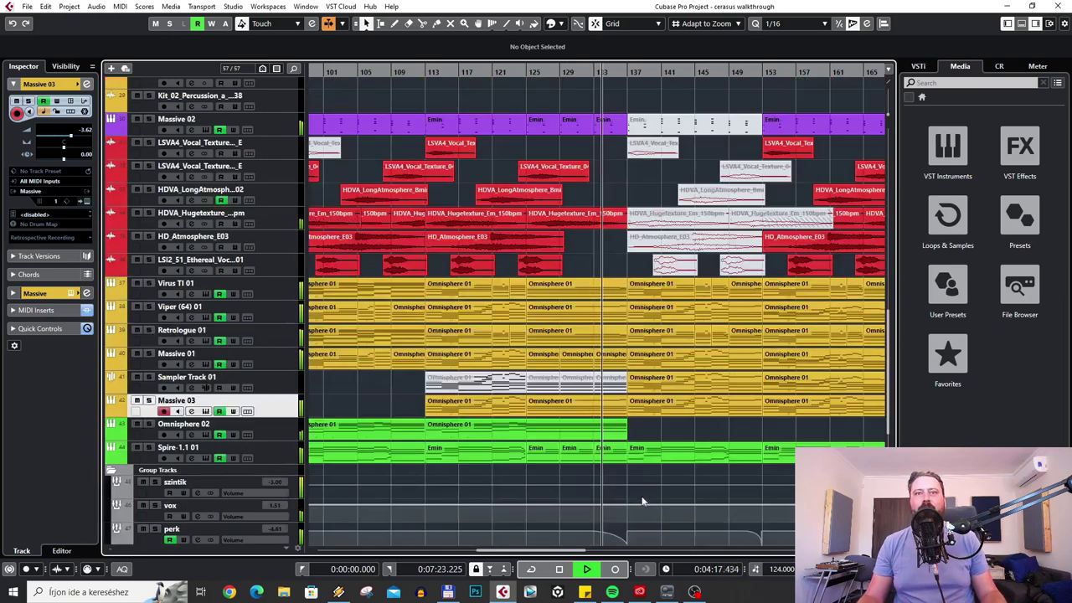
scroll(645, 501, "up", 5)
scroll(593, 362, "up", 3)
scroll(601, 340, "down", 2)
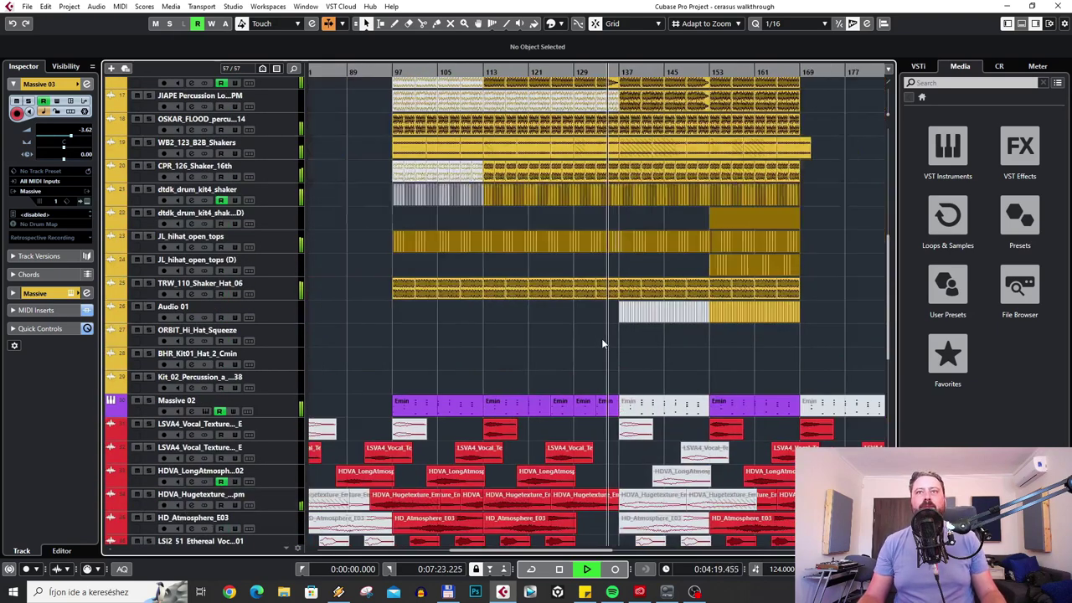
scroll(604, 339, "down", 7)
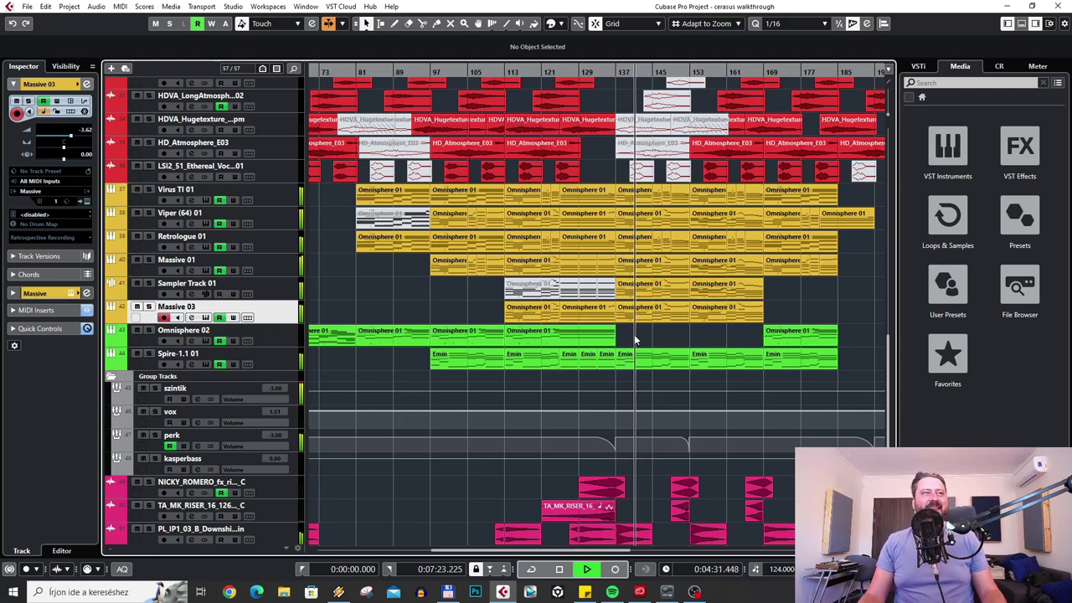
left_click(112, 376)
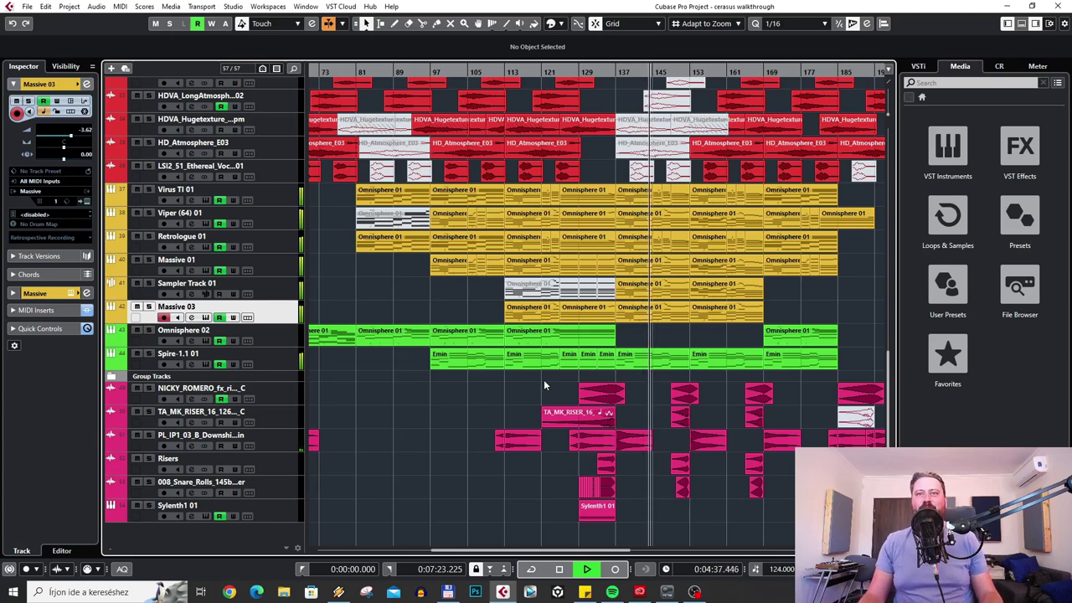
scroll(543, 379, "up", 10)
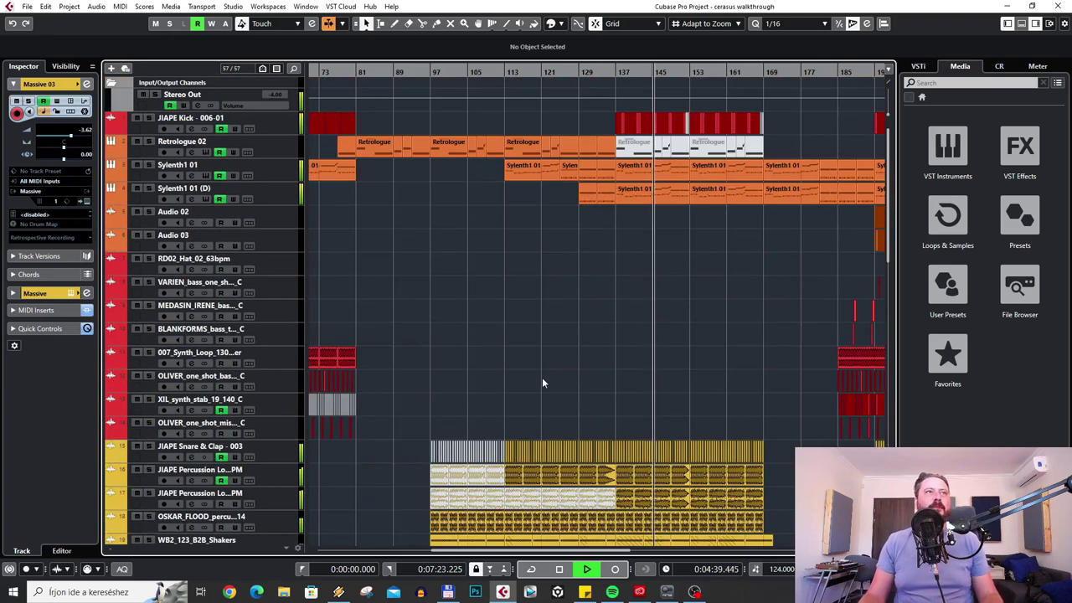
scroll(543, 382, "down", 10)
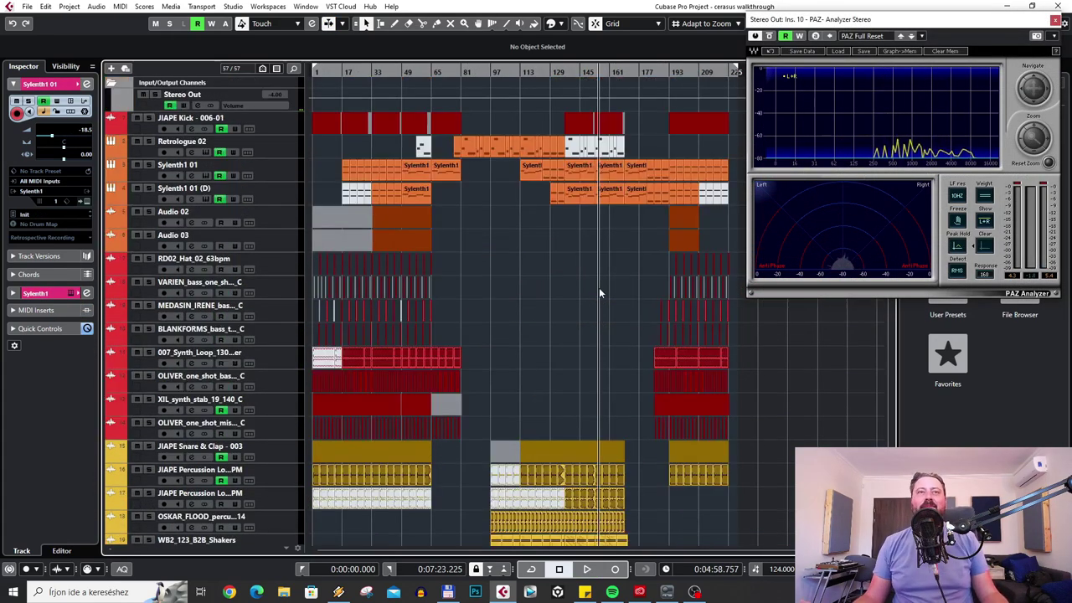
Scroll the track list down and back up with the Stereo Out PAZ Analyzer open alongside.
scroll(599, 293, "down", 8)
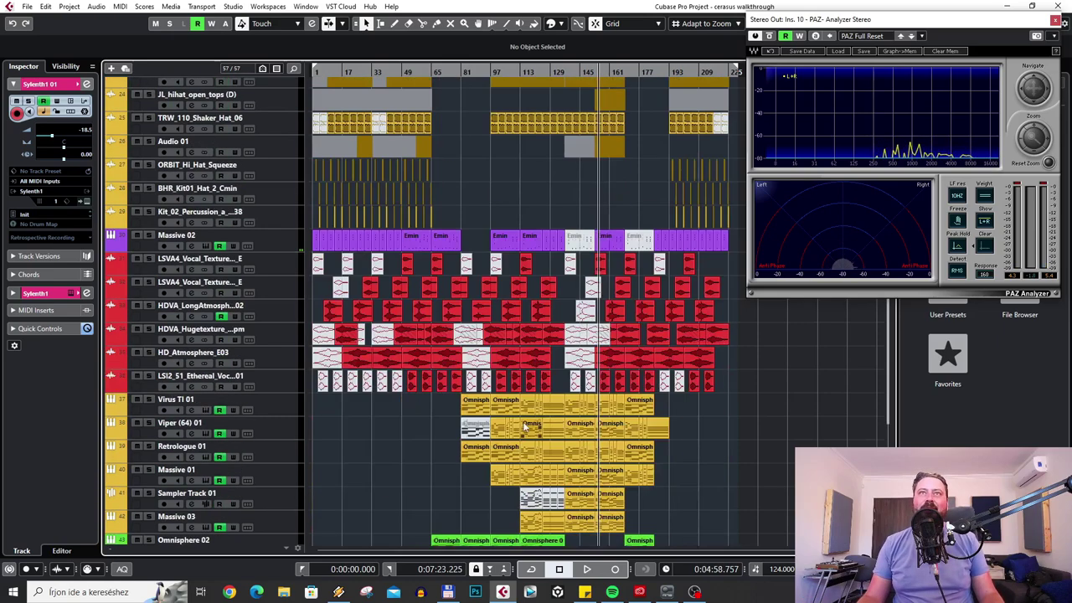
scroll(523, 423, "down", 3)
scroll(622, 352, "up", 10)
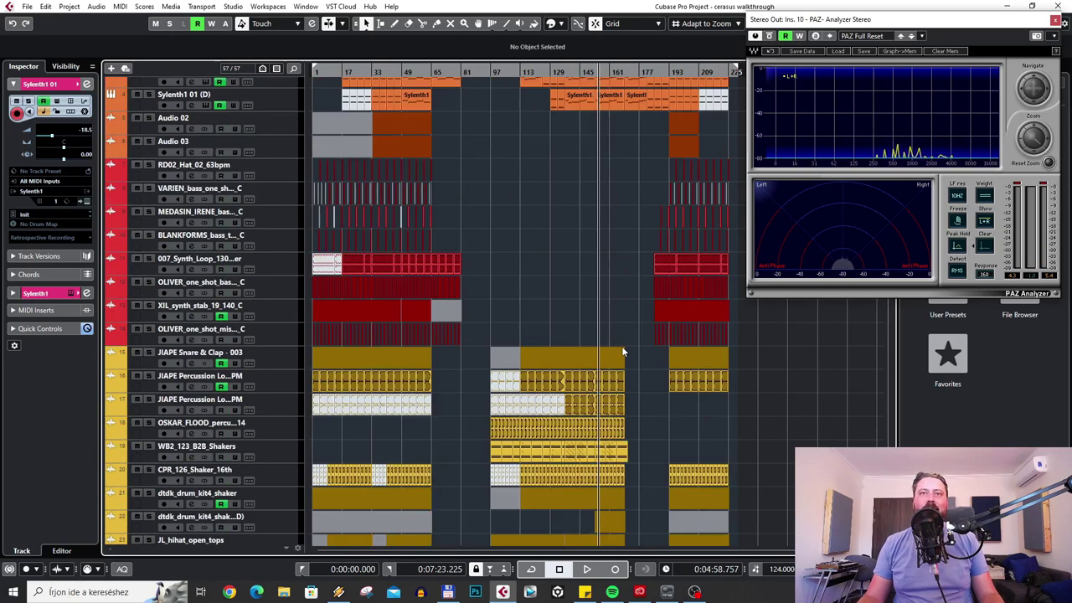
scroll(622, 352, "up", 4)
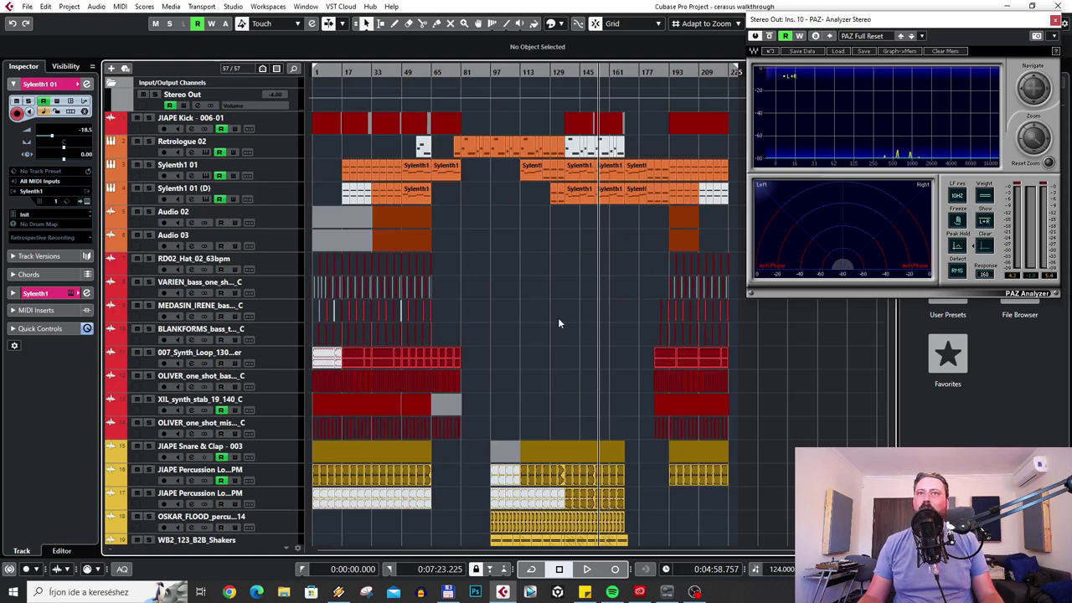